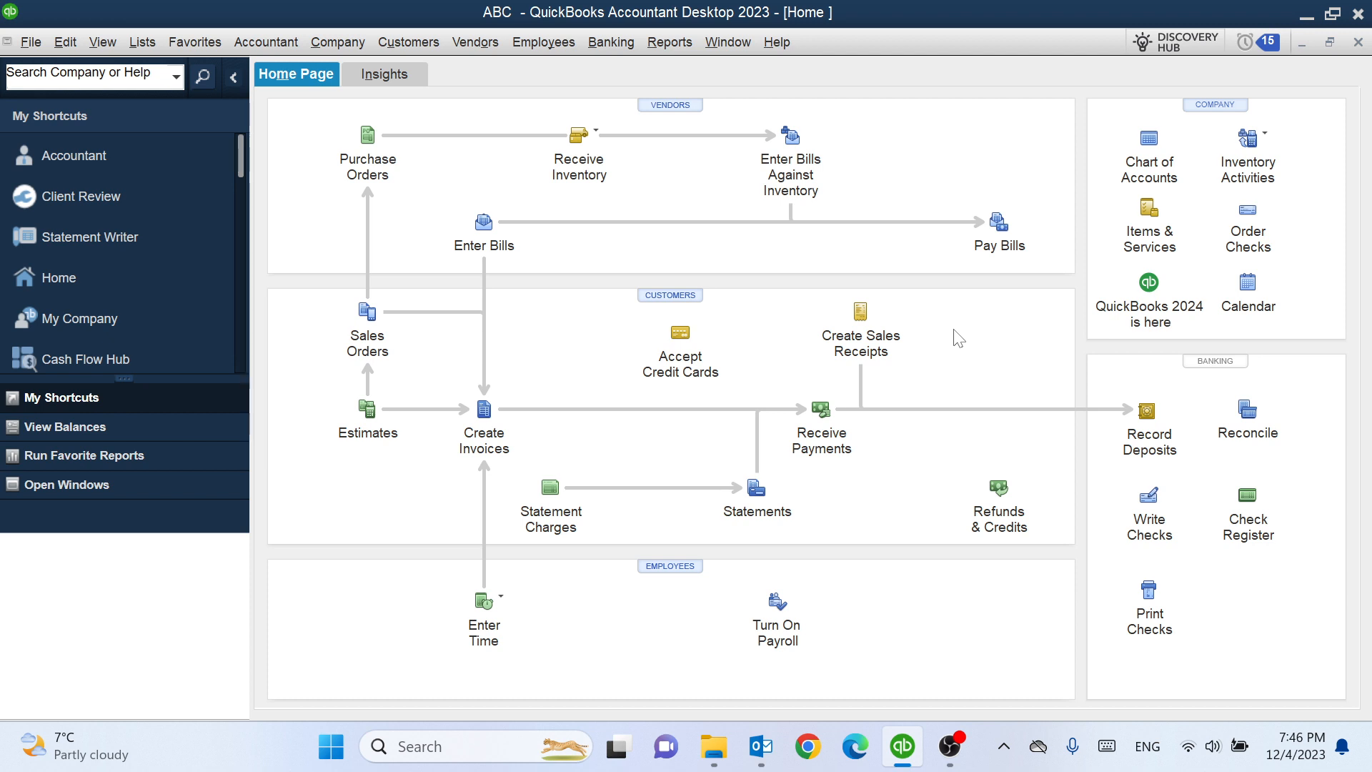
Step: Start a new sales receipt and assign it to the first customer in the customer list
left_click(861, 313)
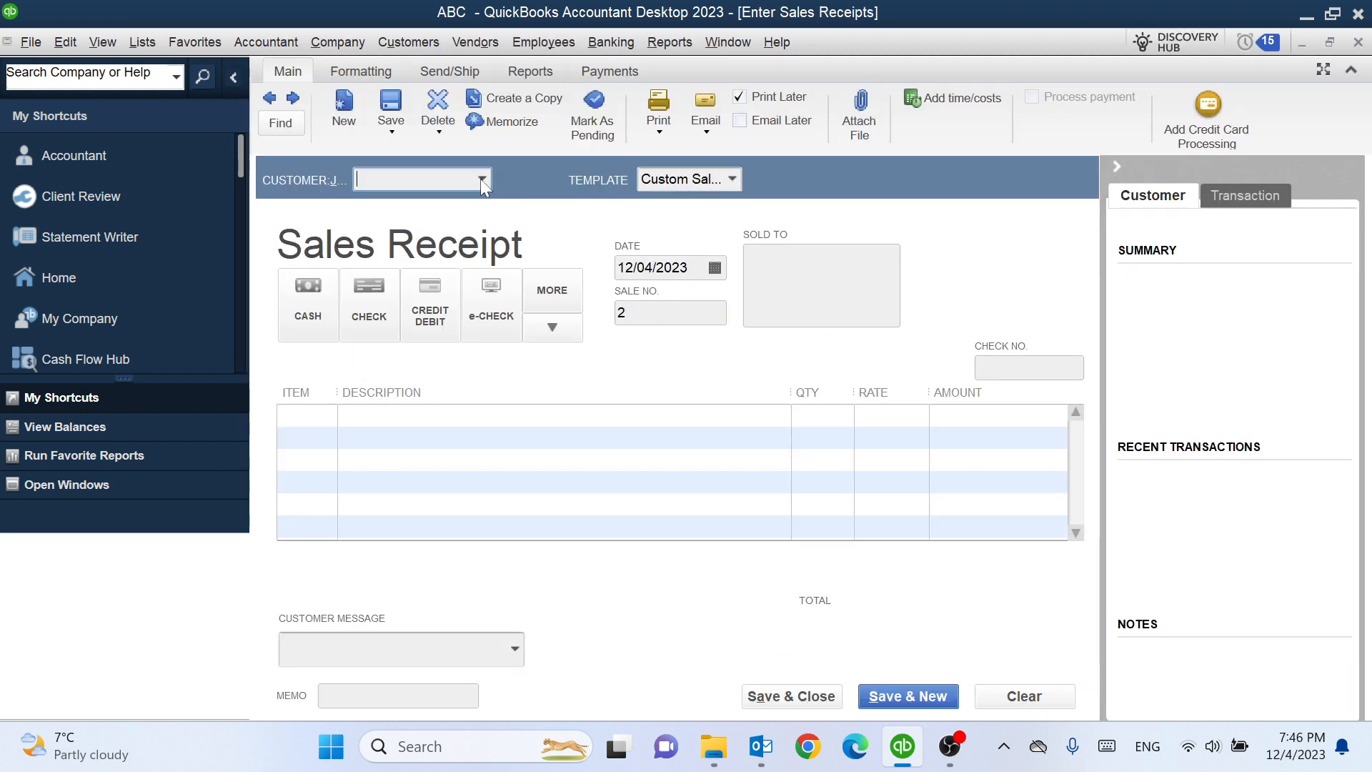
left_click(481, 179)
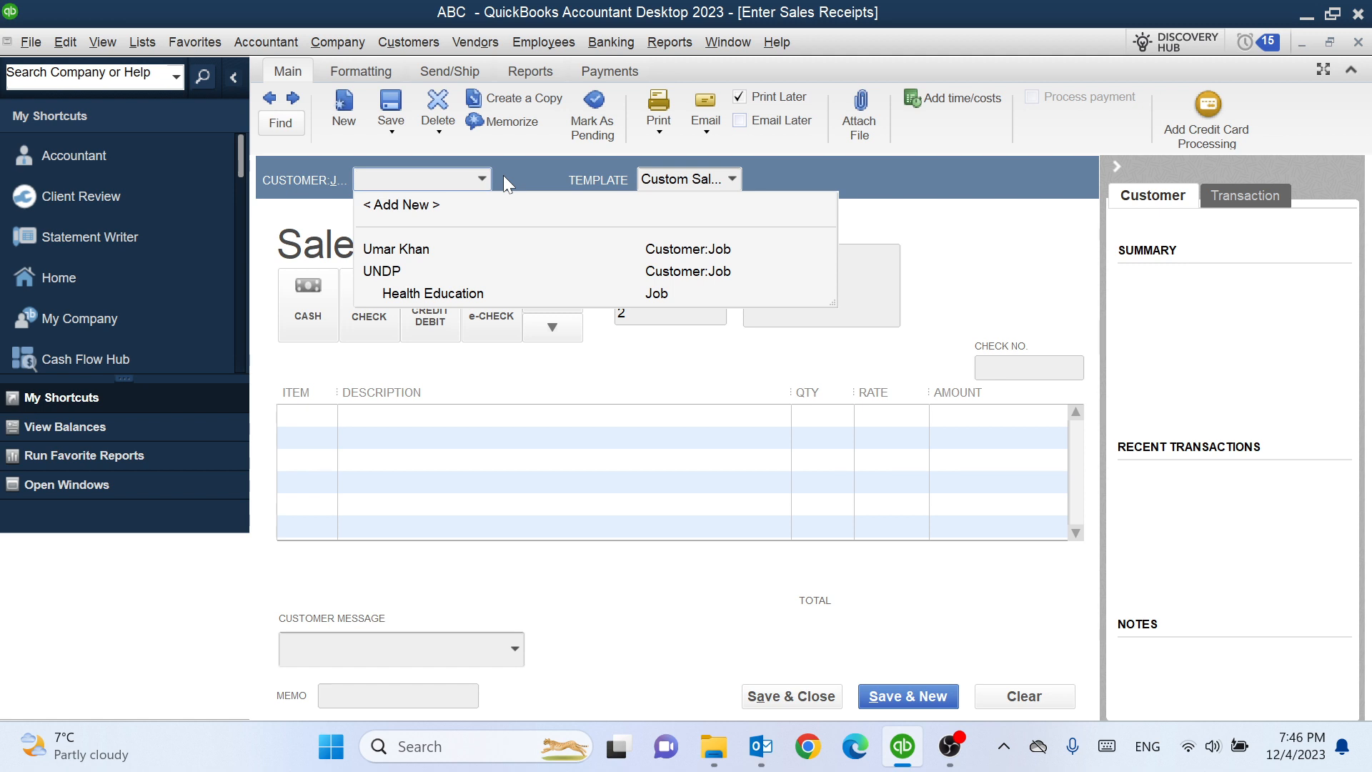
left_click(405, 250)
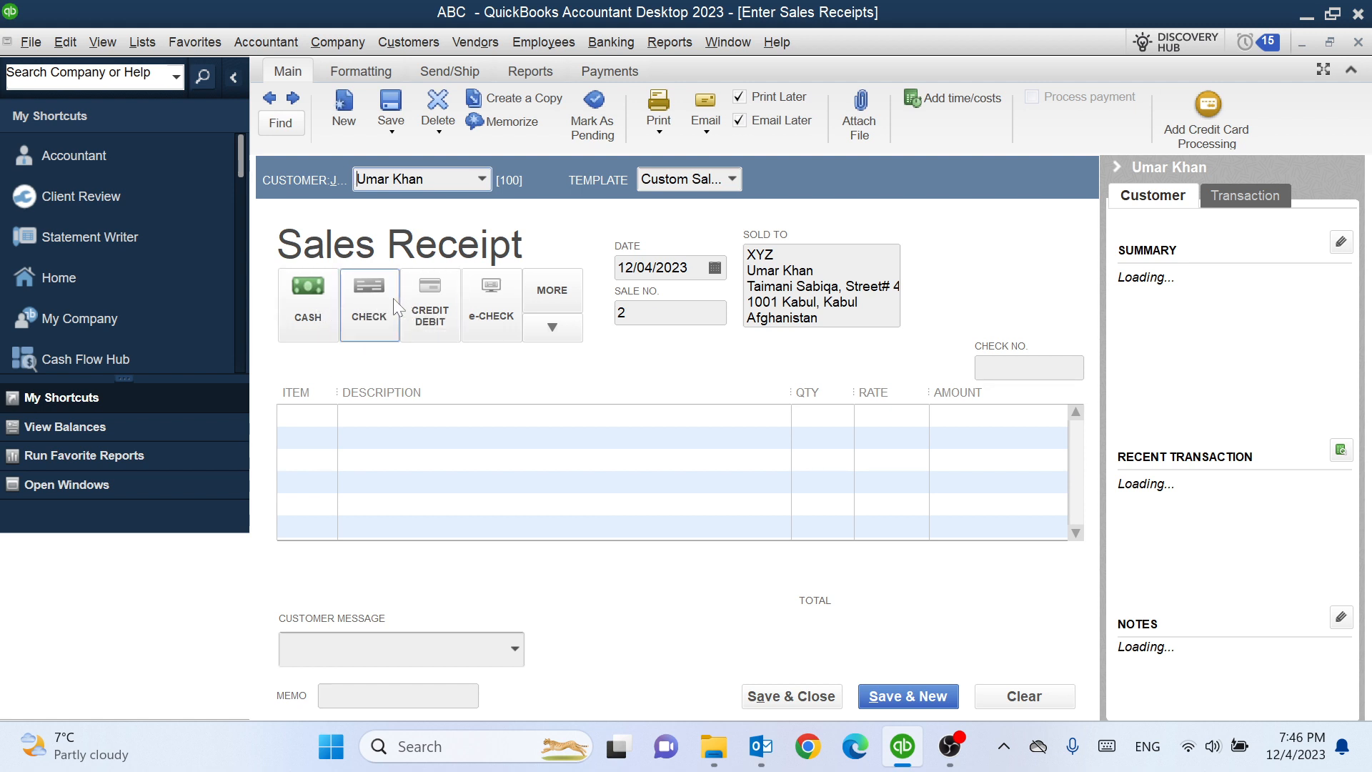
Step: Set the sales receipt's payment method to cash
left_click(438, 301)
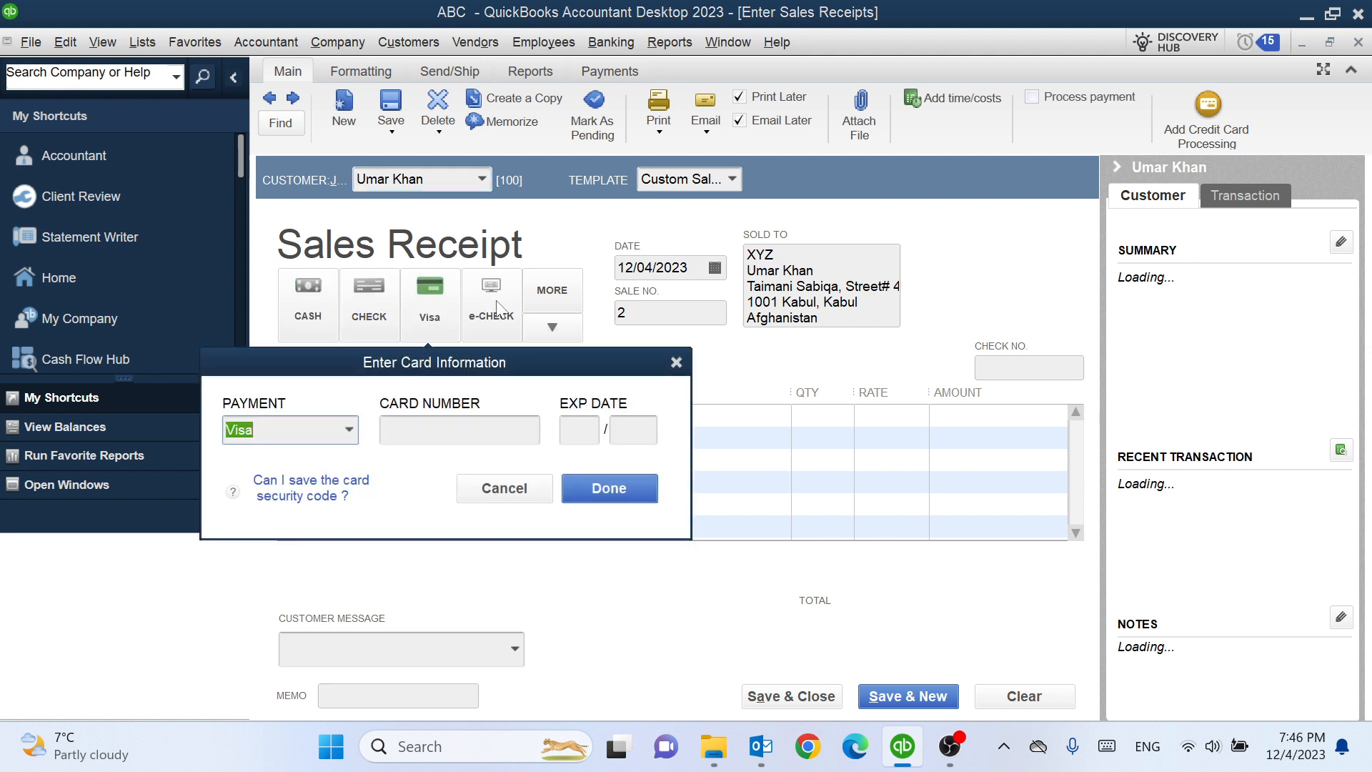
left_click(677, 365)
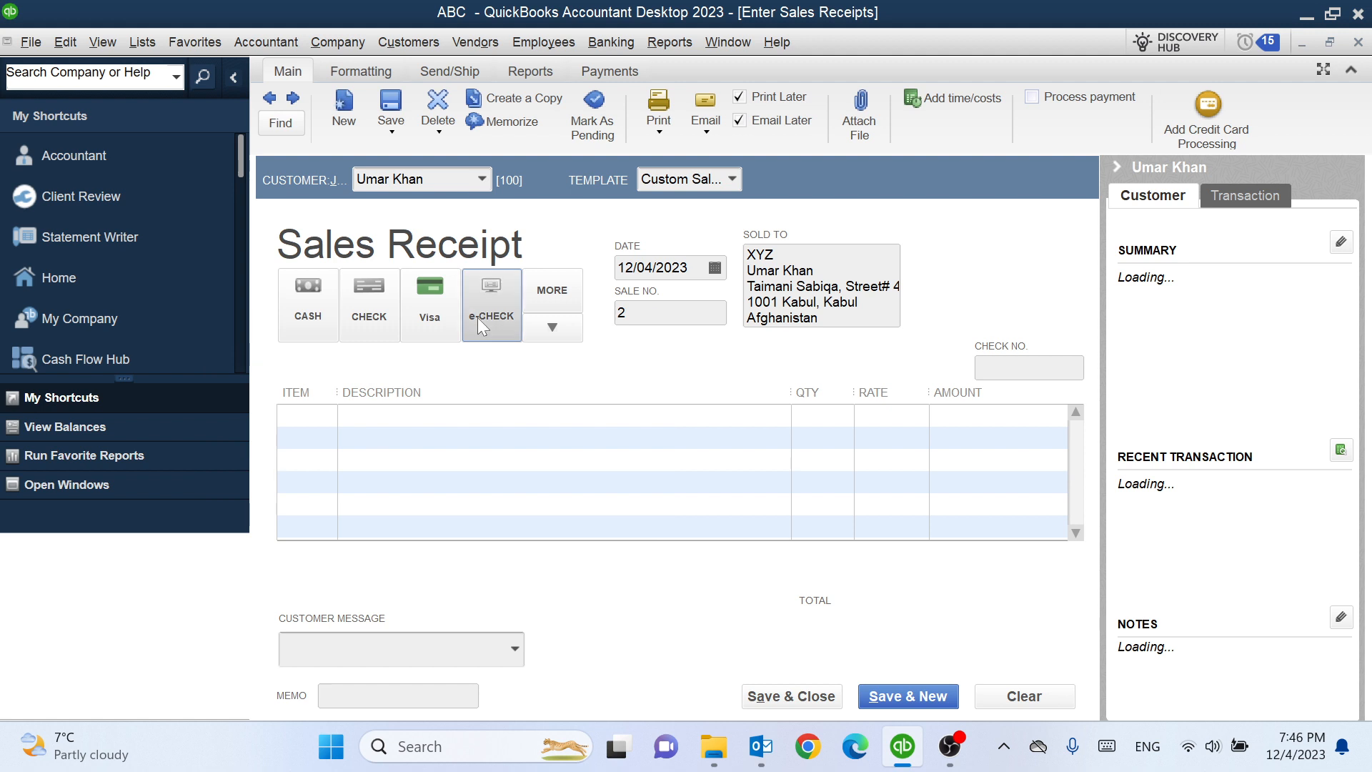
left_click(307, 304)
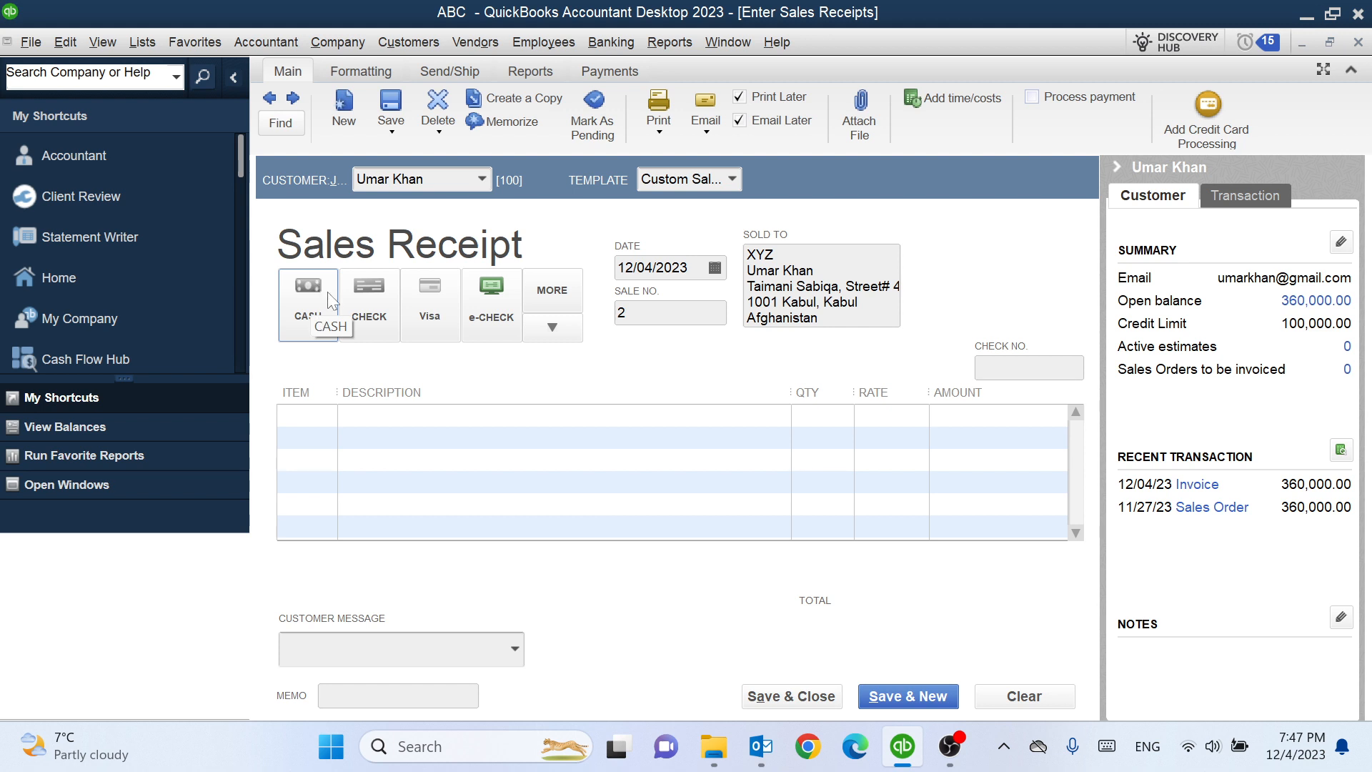
left_click(322, 293)
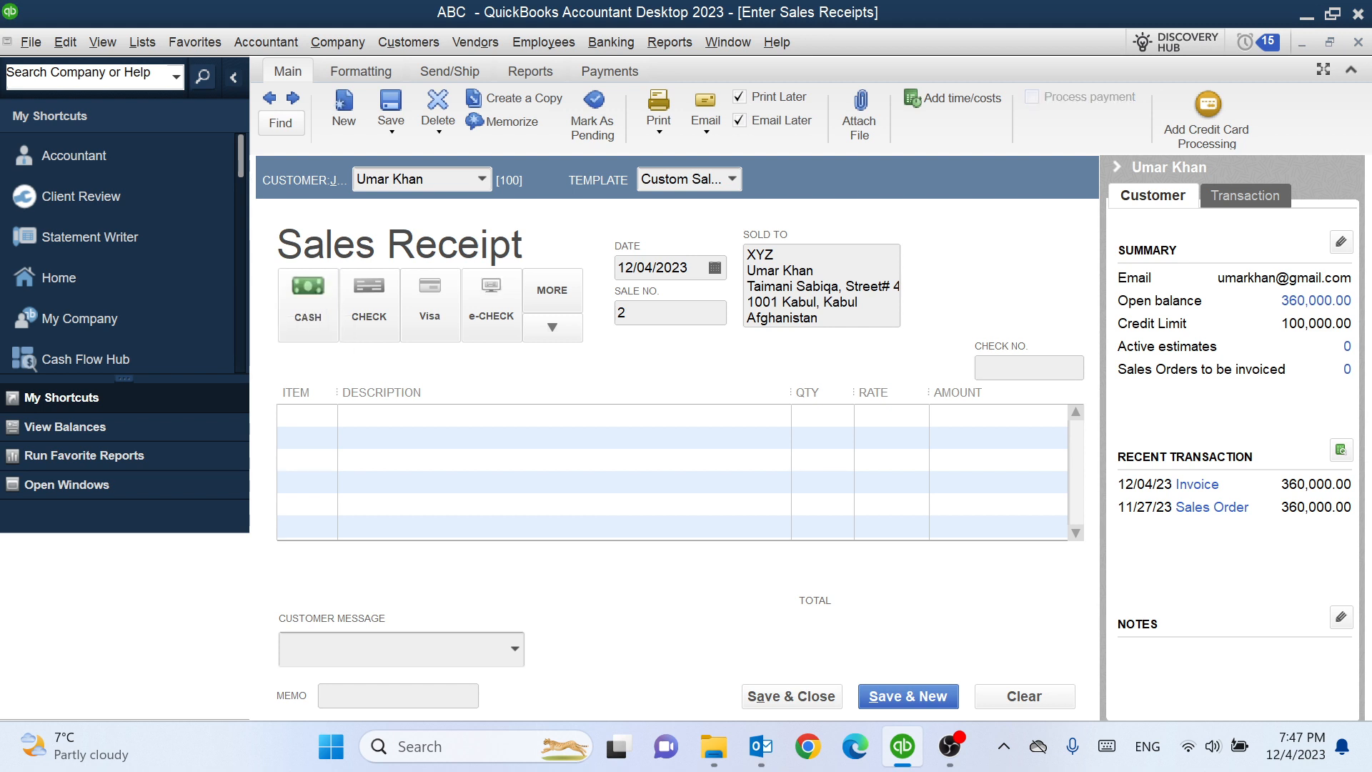
Step: Add the Iphone 15 Pro Max (AP-384) as the receipt's first line item with a quantity of 2
left_click(331, 413)
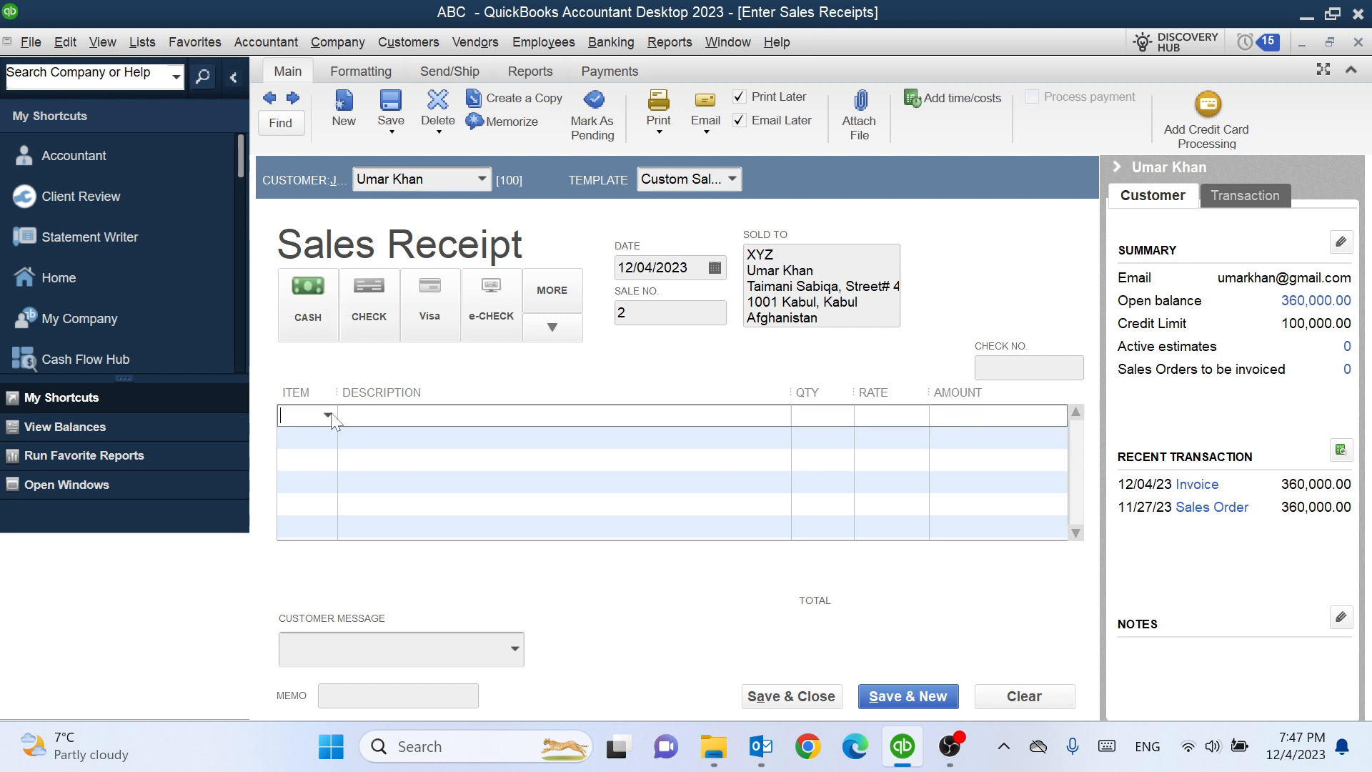
left_click(329, 415)
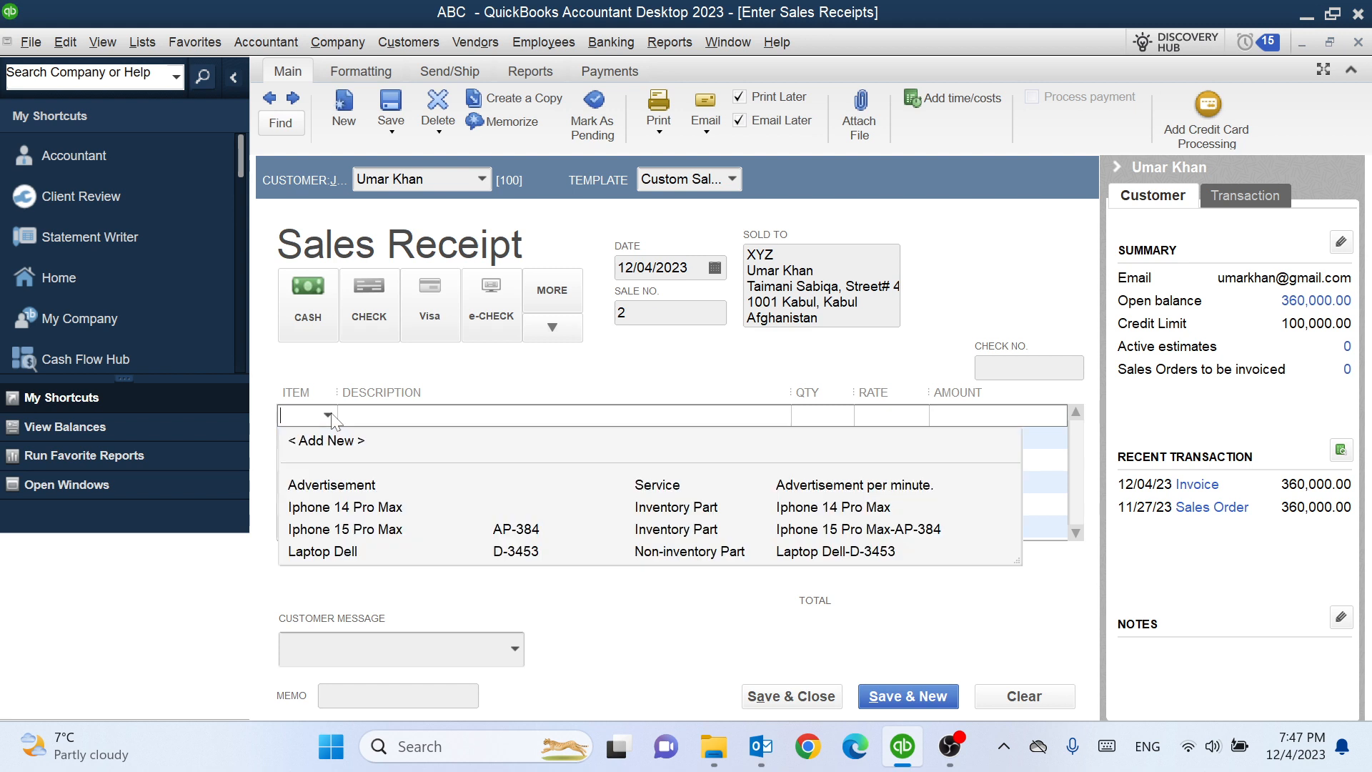
left_click(368, 531)
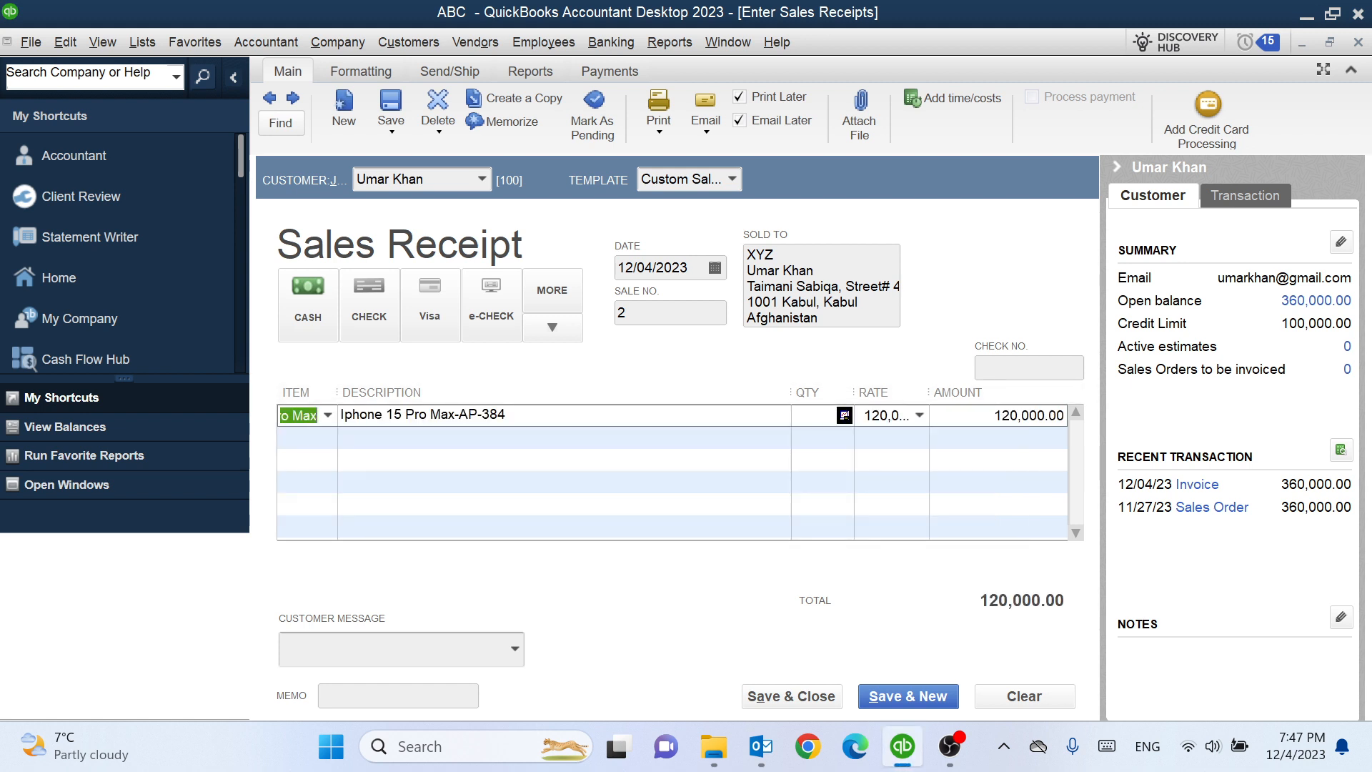
left_click(400, 437)
left_click(423, 414)
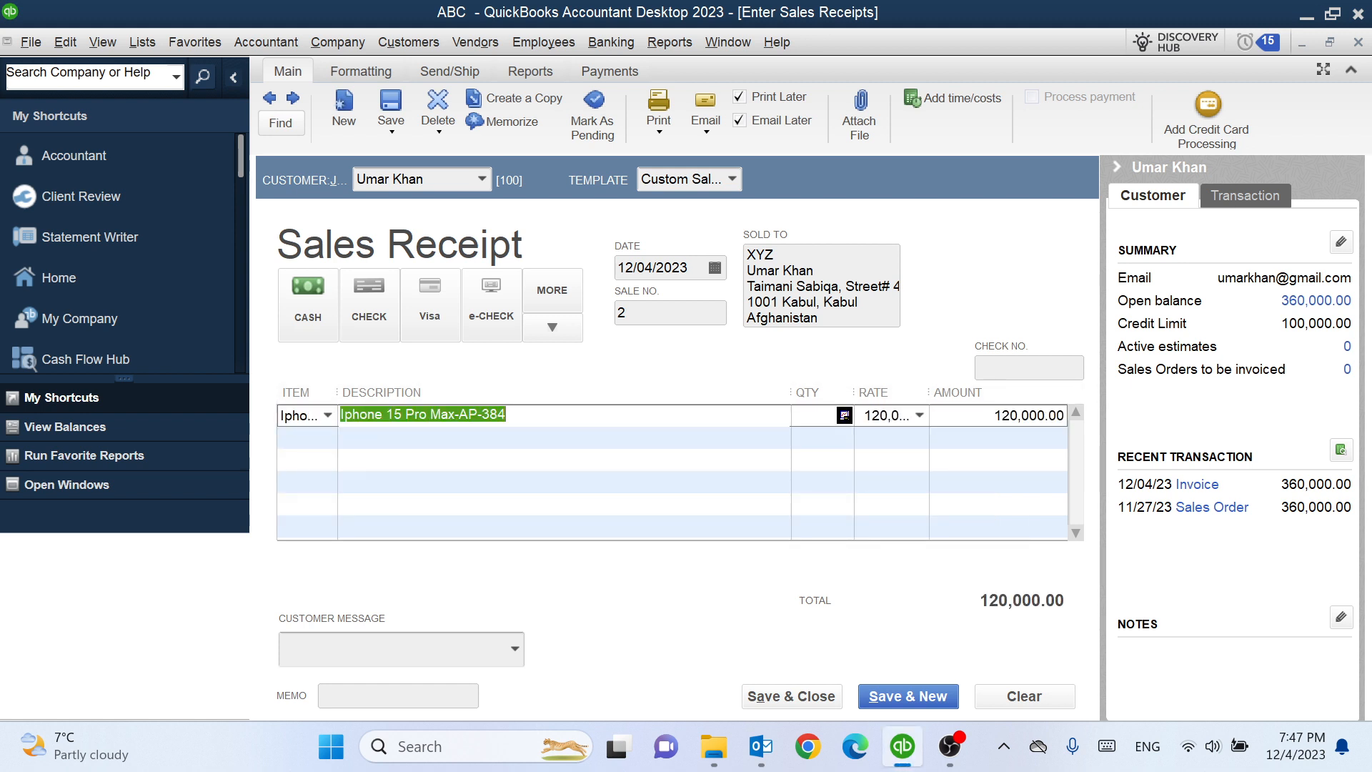
left_click(822, 415)
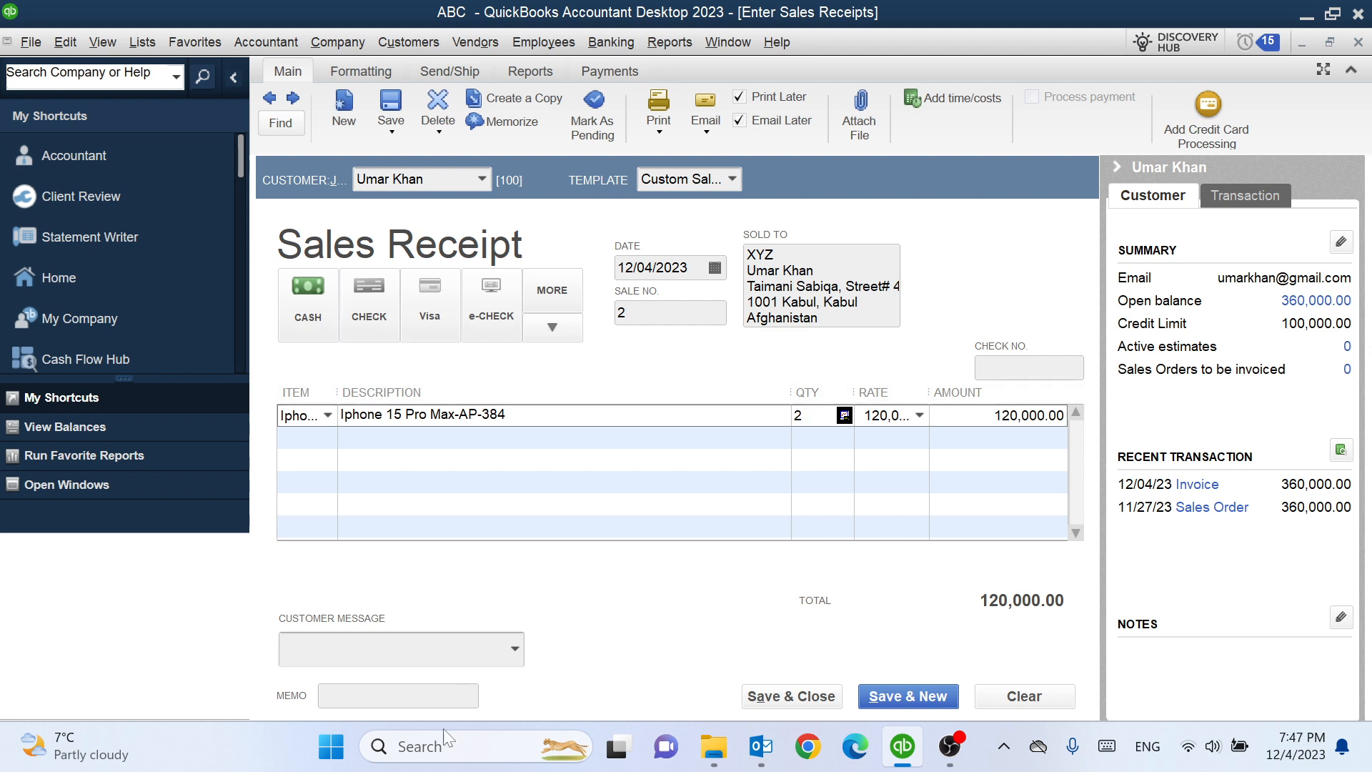
Step: Set the receipt's customer message to "Thank you for your business." and leave the memo empty
left_click(515, 649)
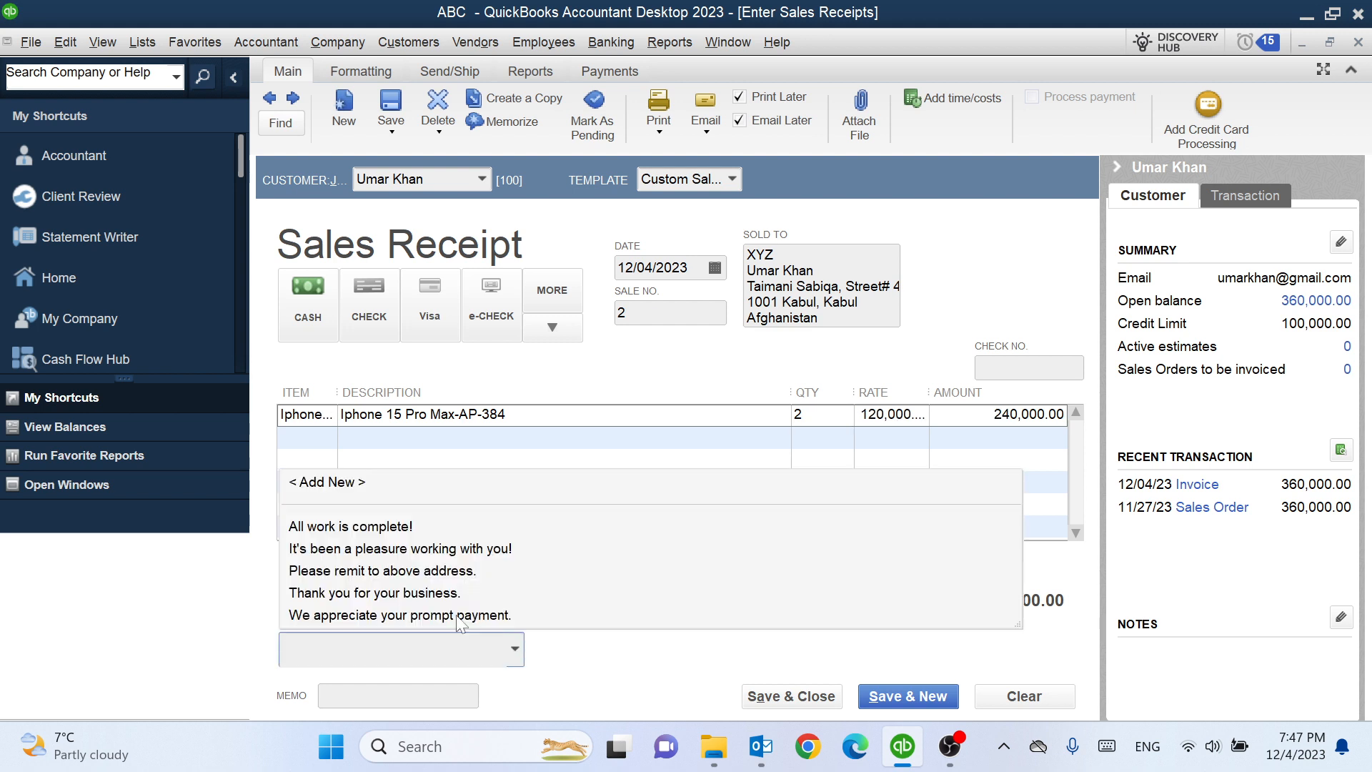
left_click(389, 593)
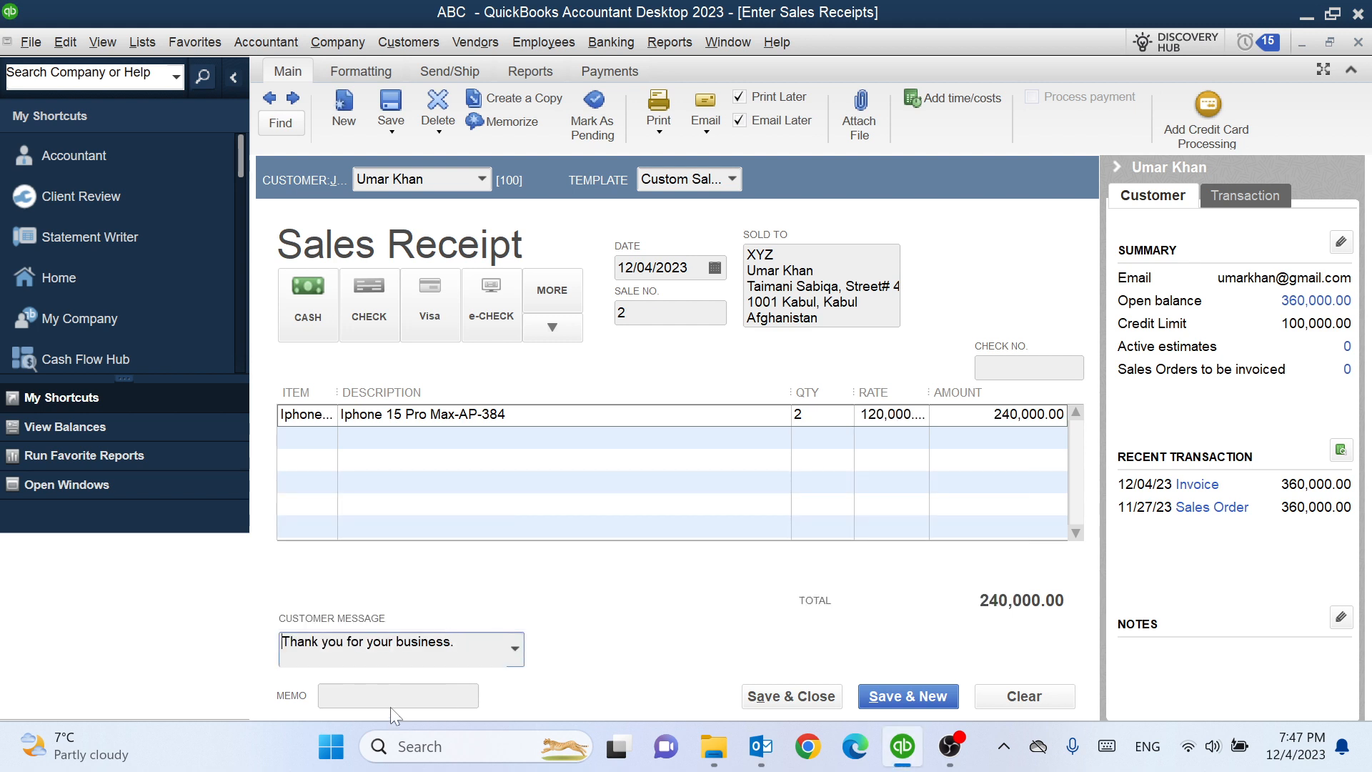
left_click(365, 695)
left_click(393, 130)
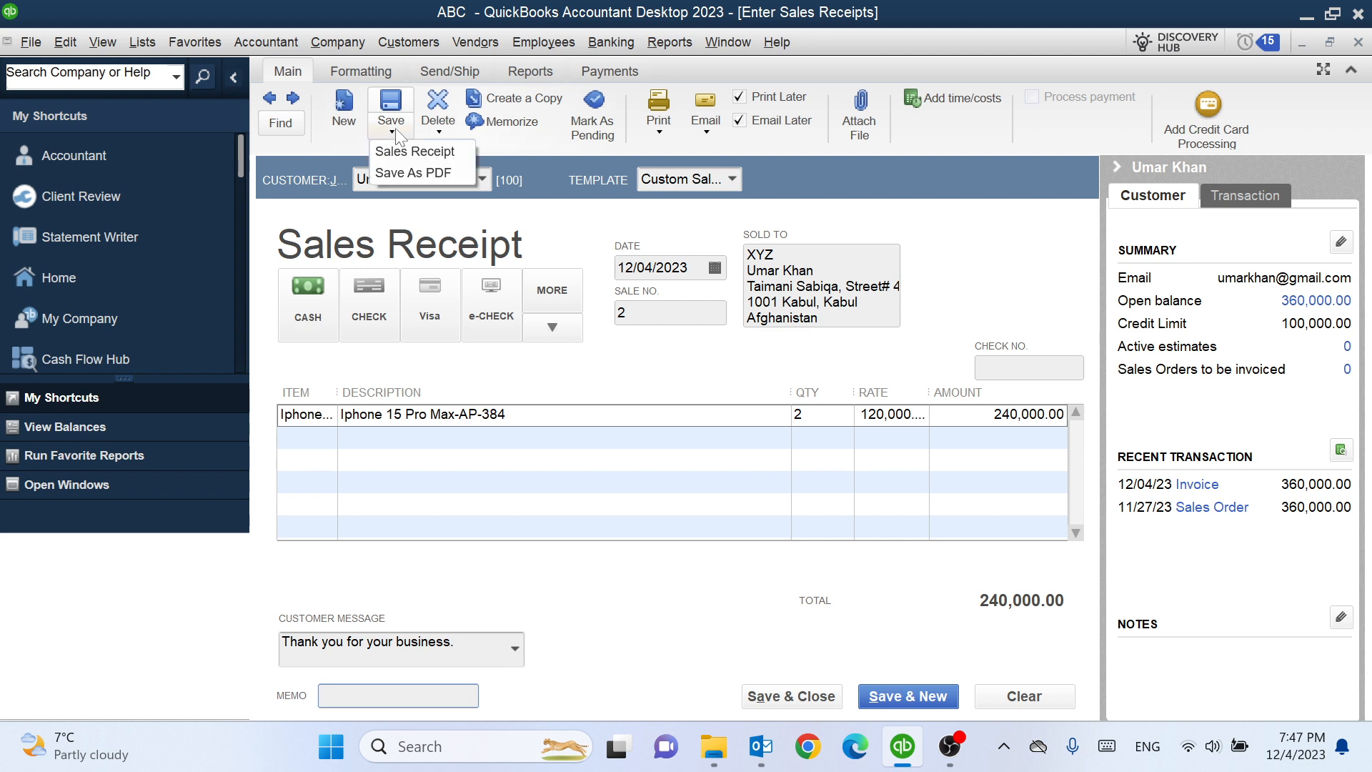
left_click(598, 227)
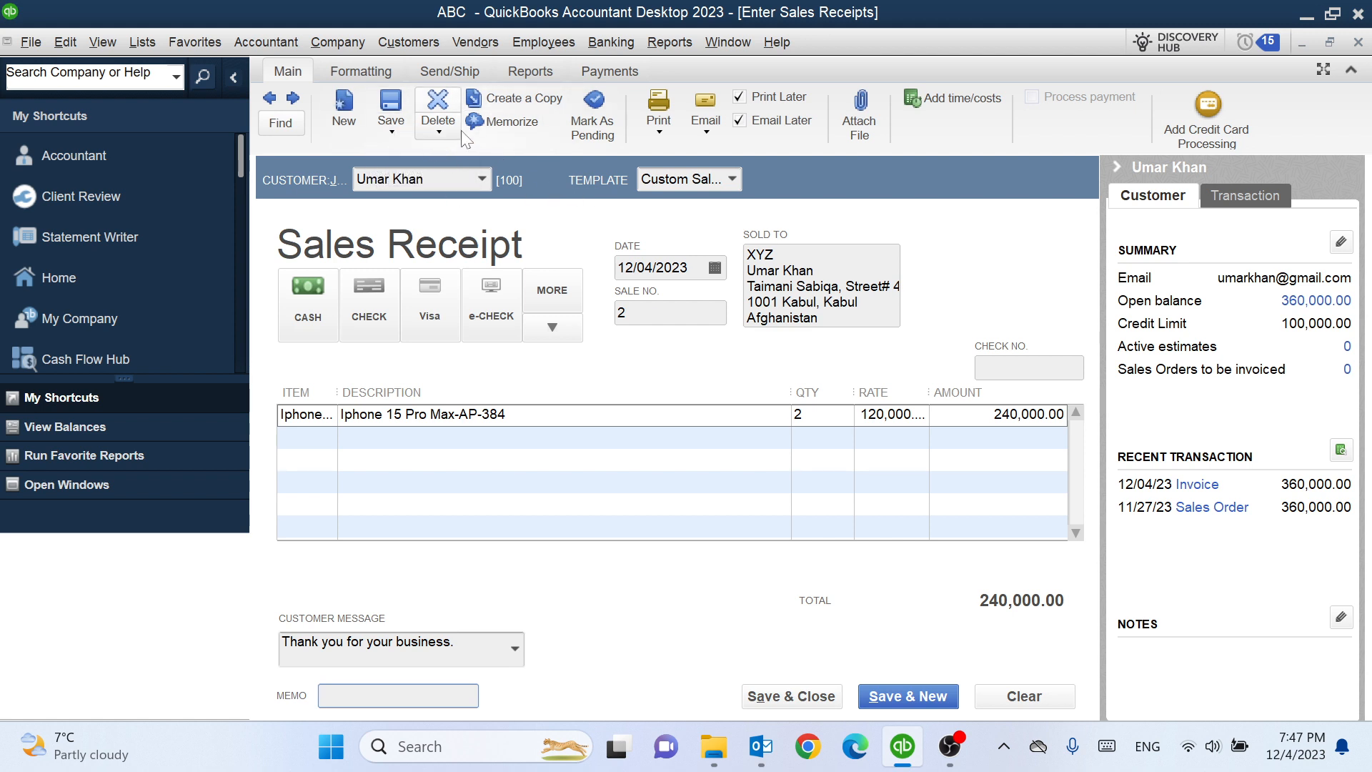
left_click(659, 132)
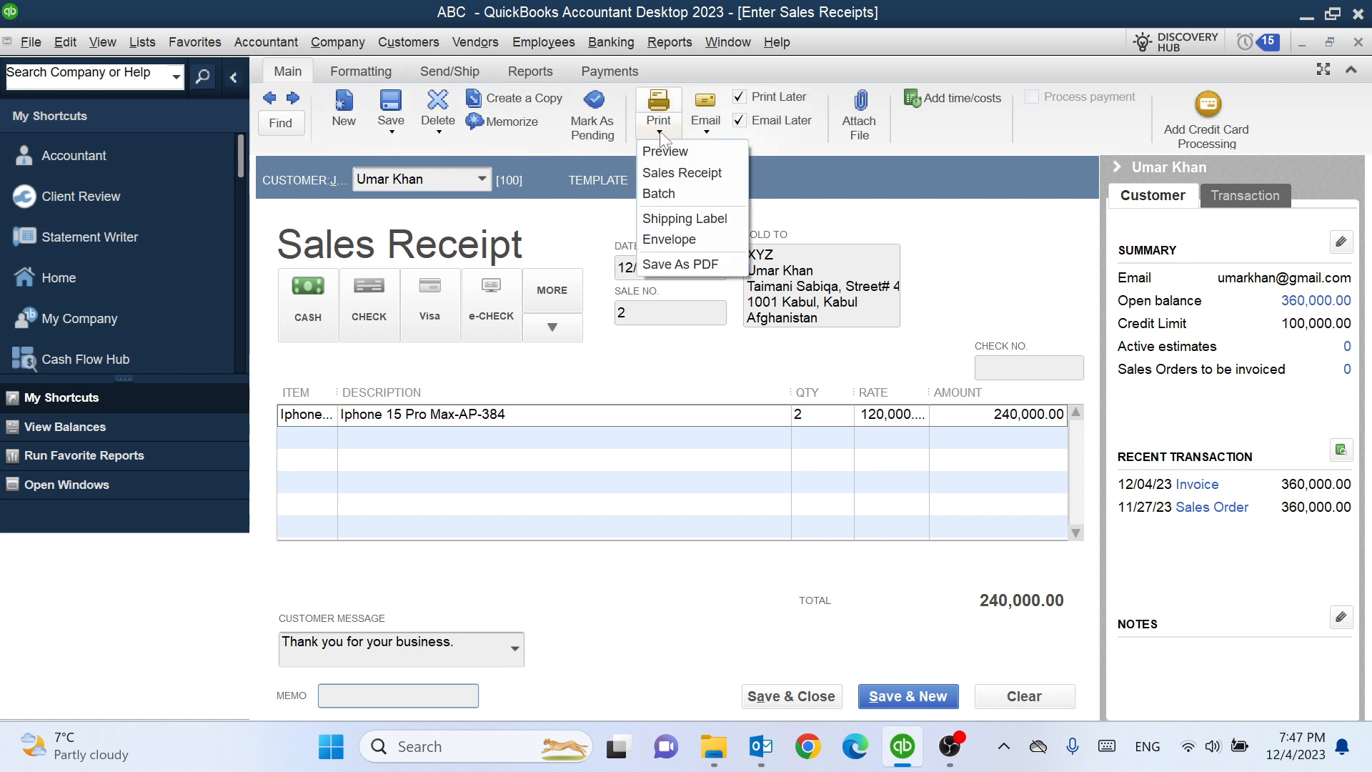
left_click(879, 203)
left_click(700, 135)
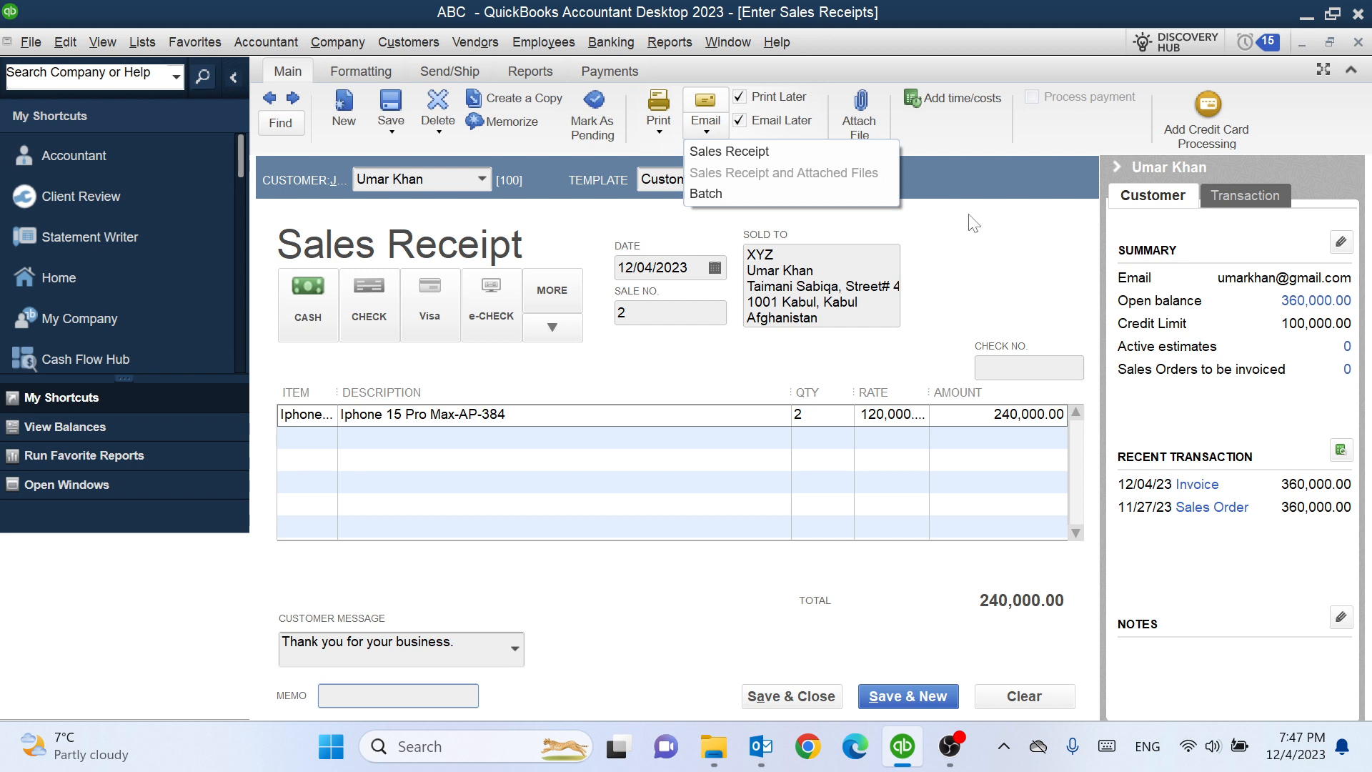
left_click(1008, 276)
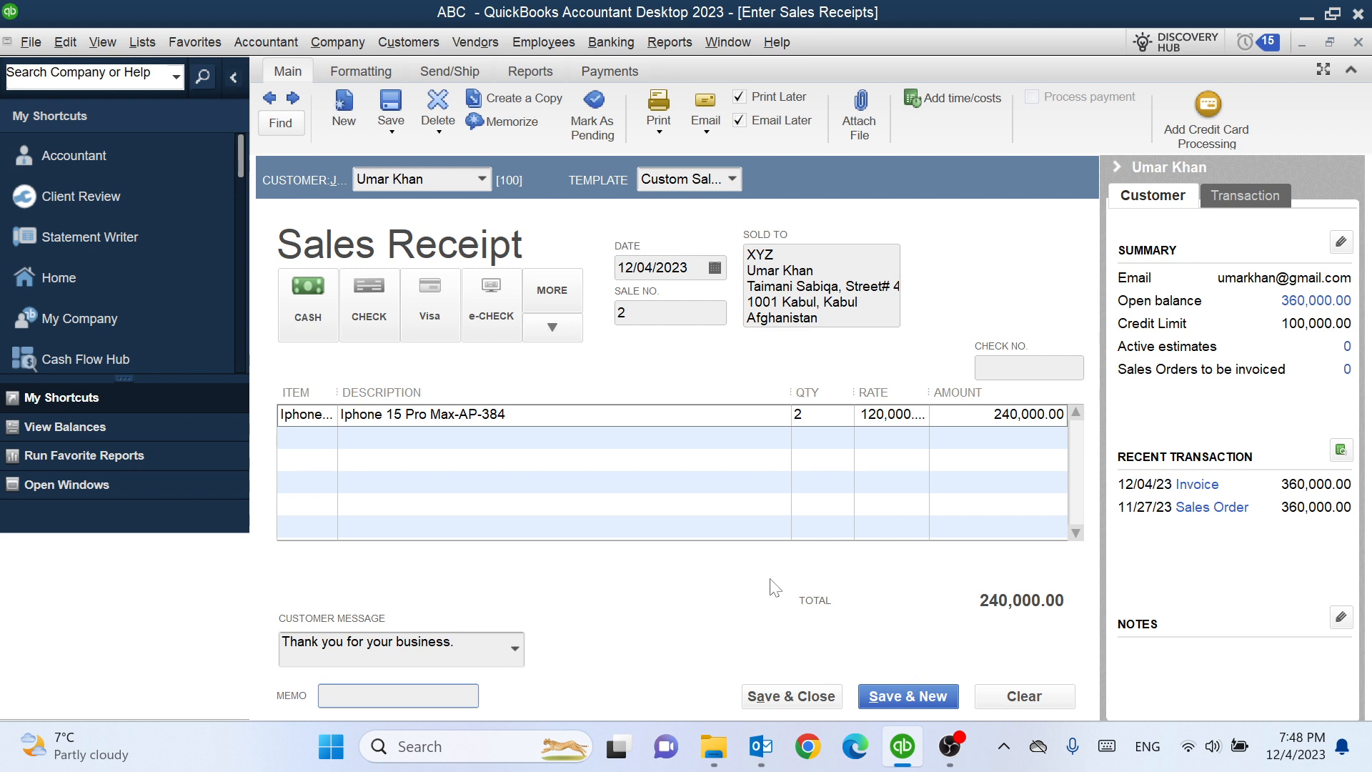
Step: Save and close the sales receipt, dismissing the spelling check without changing any words
left_click(806, 707)
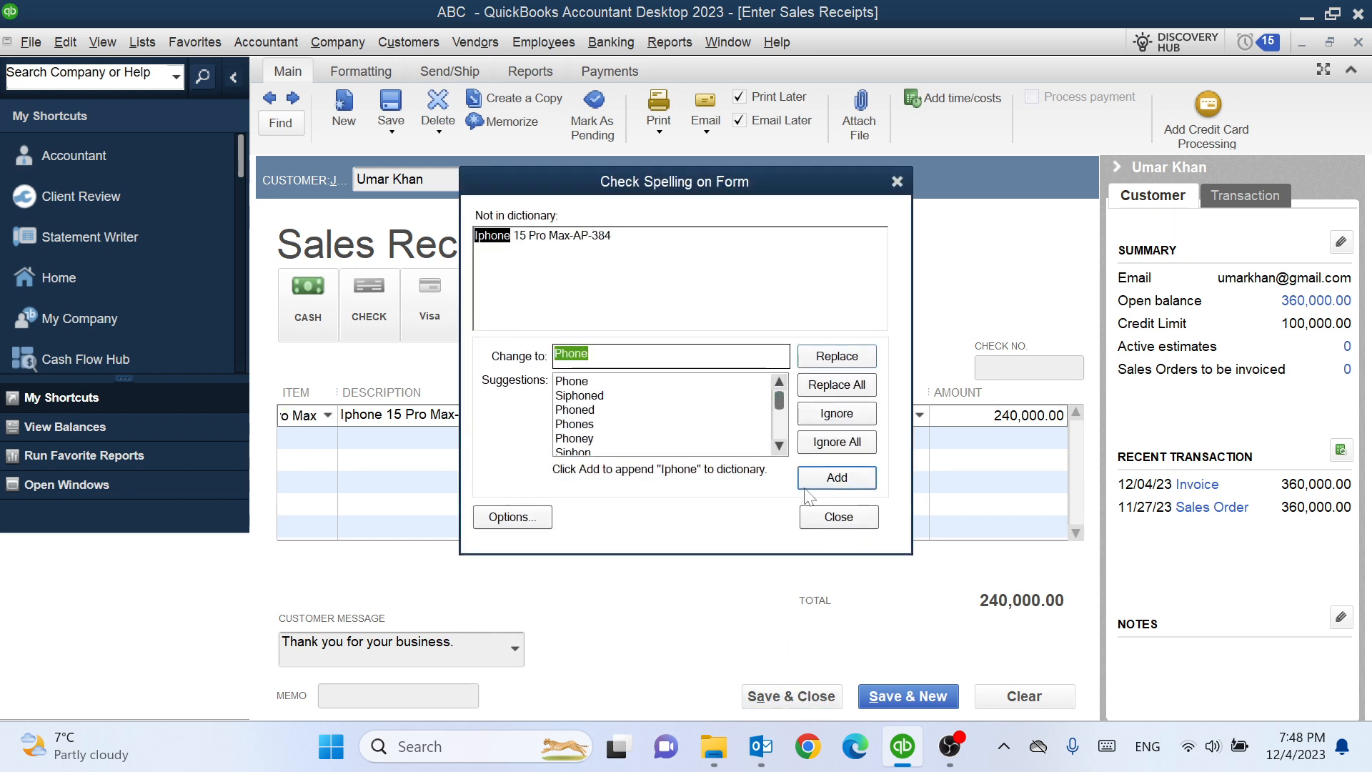
left_click(834, 514)
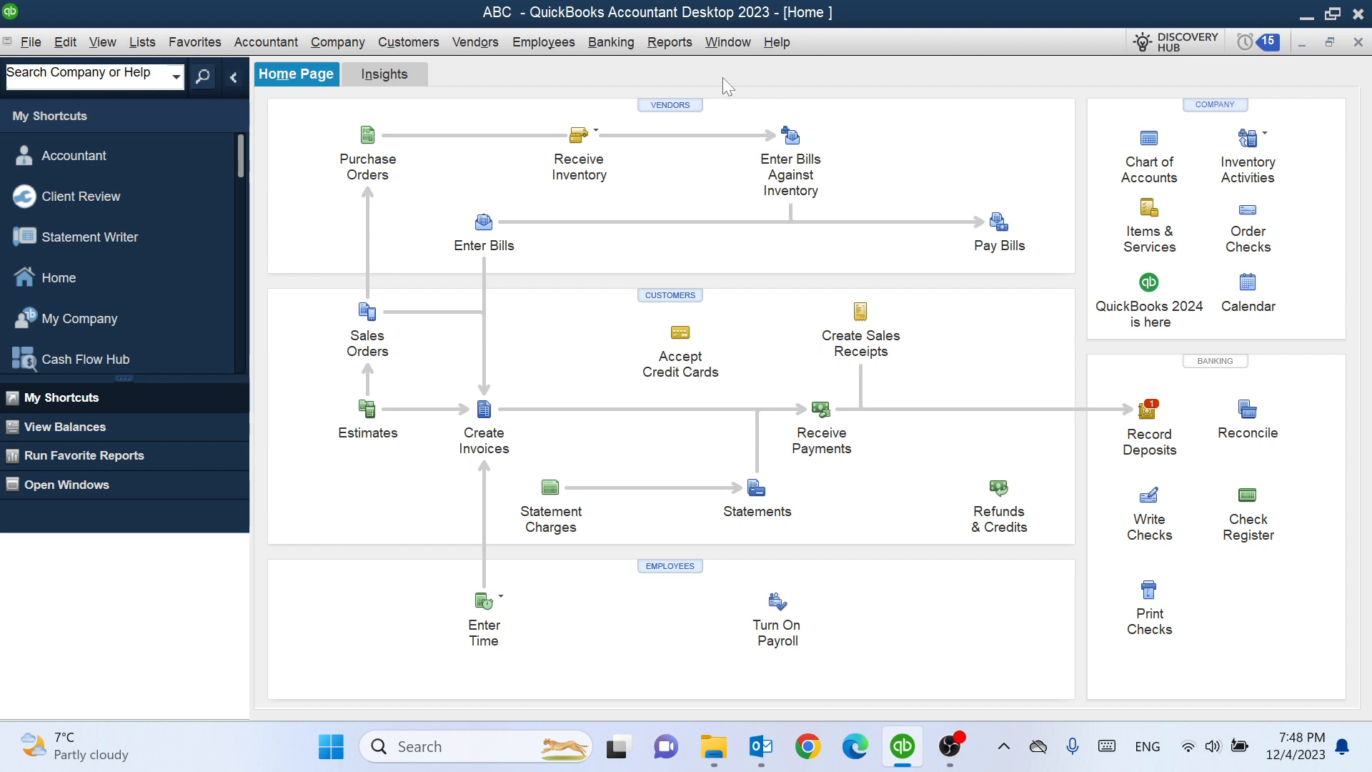
Step: Drill down from the Sales amount in the Profit & Loss Standard report to the underlying sales receipt
left_click(676, 51)
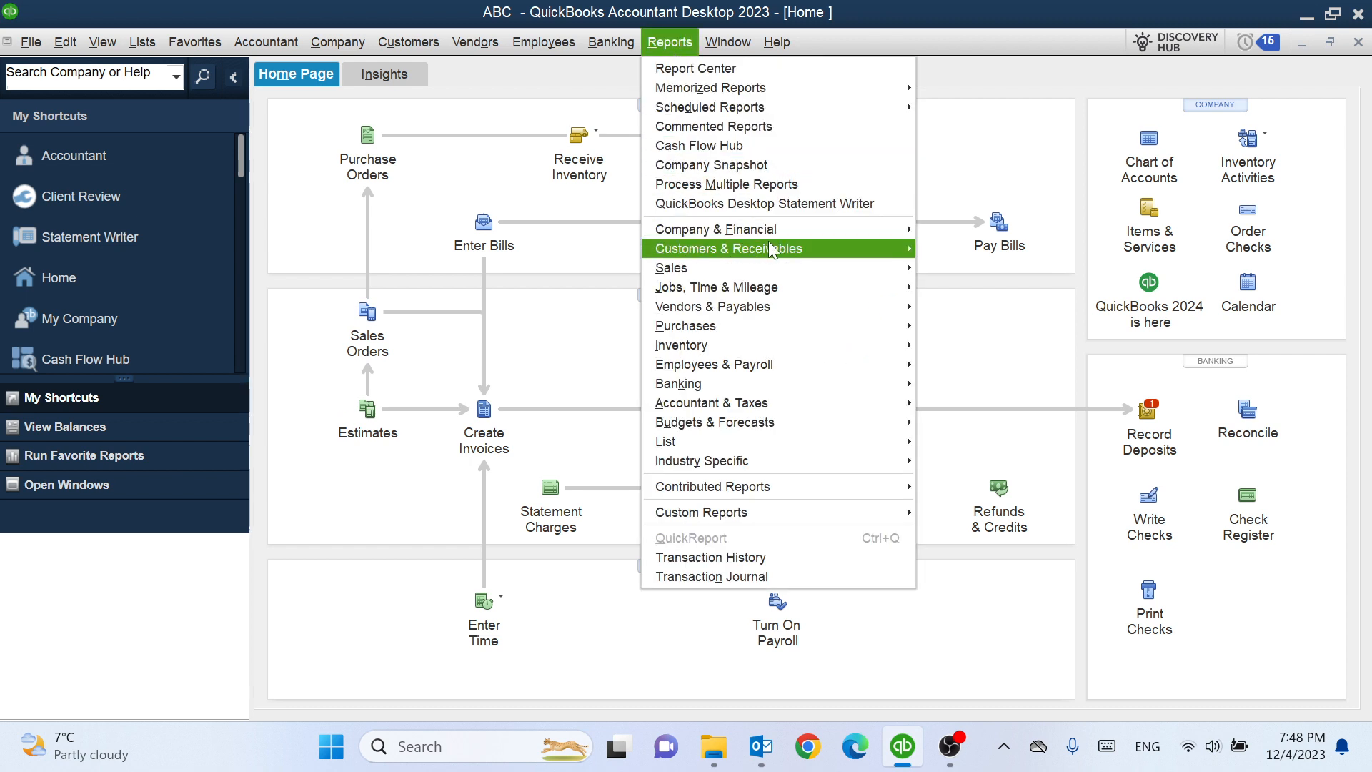
mouse_move(769, 225)
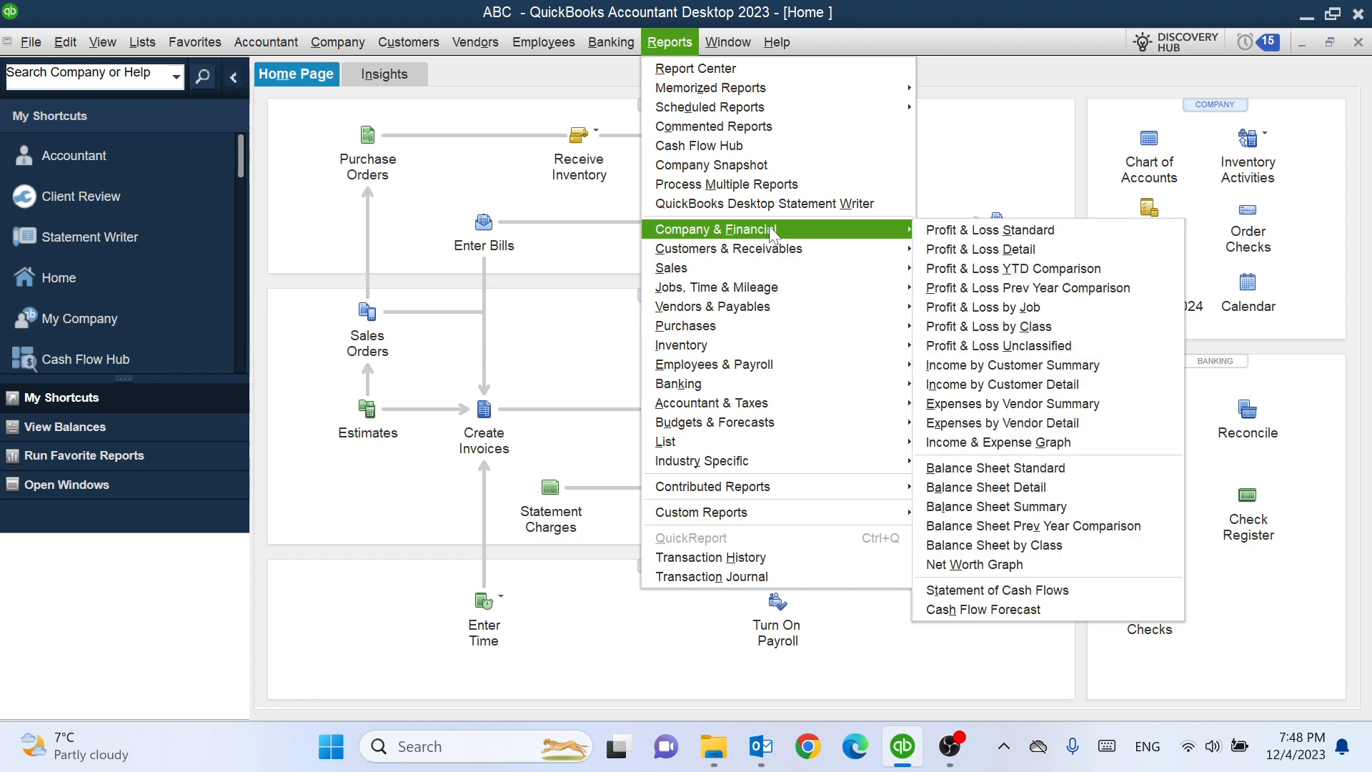
left_click(956, 230)
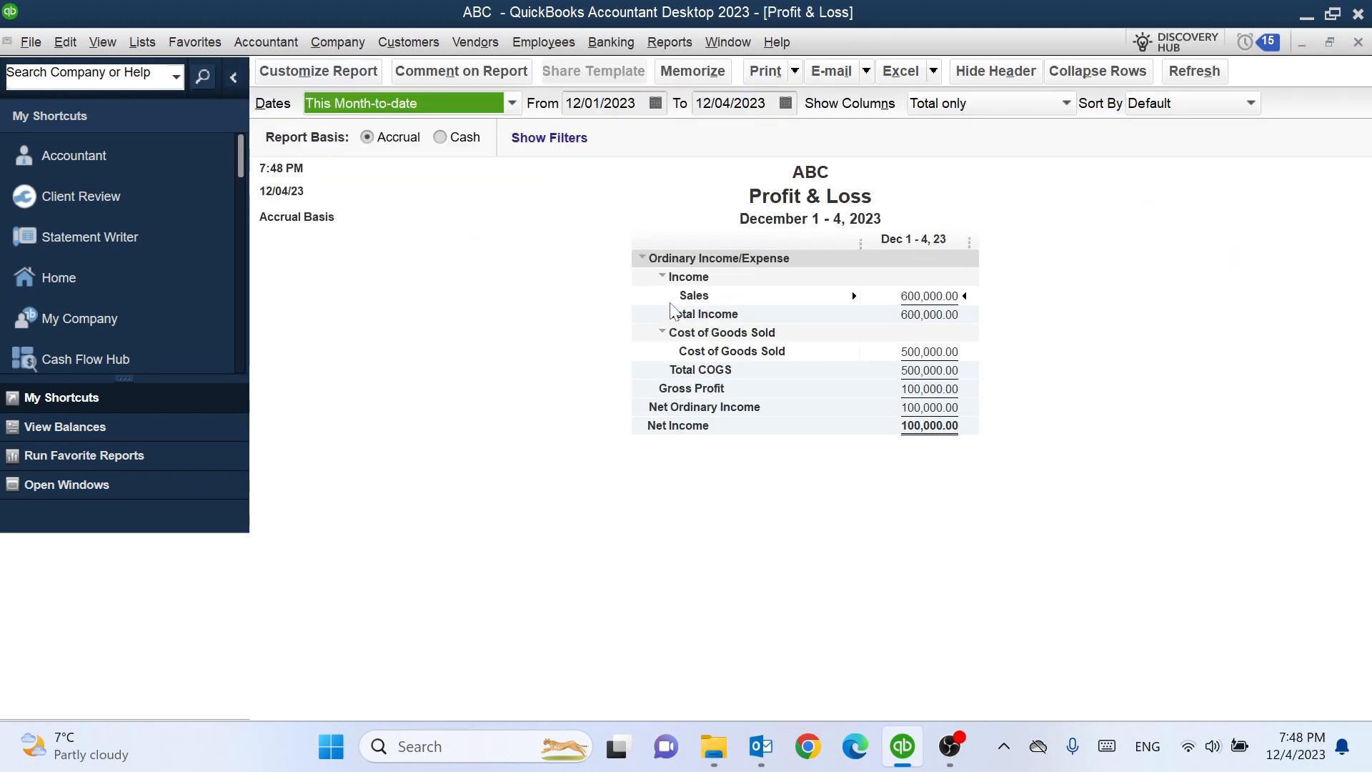
double_click(924, 296)
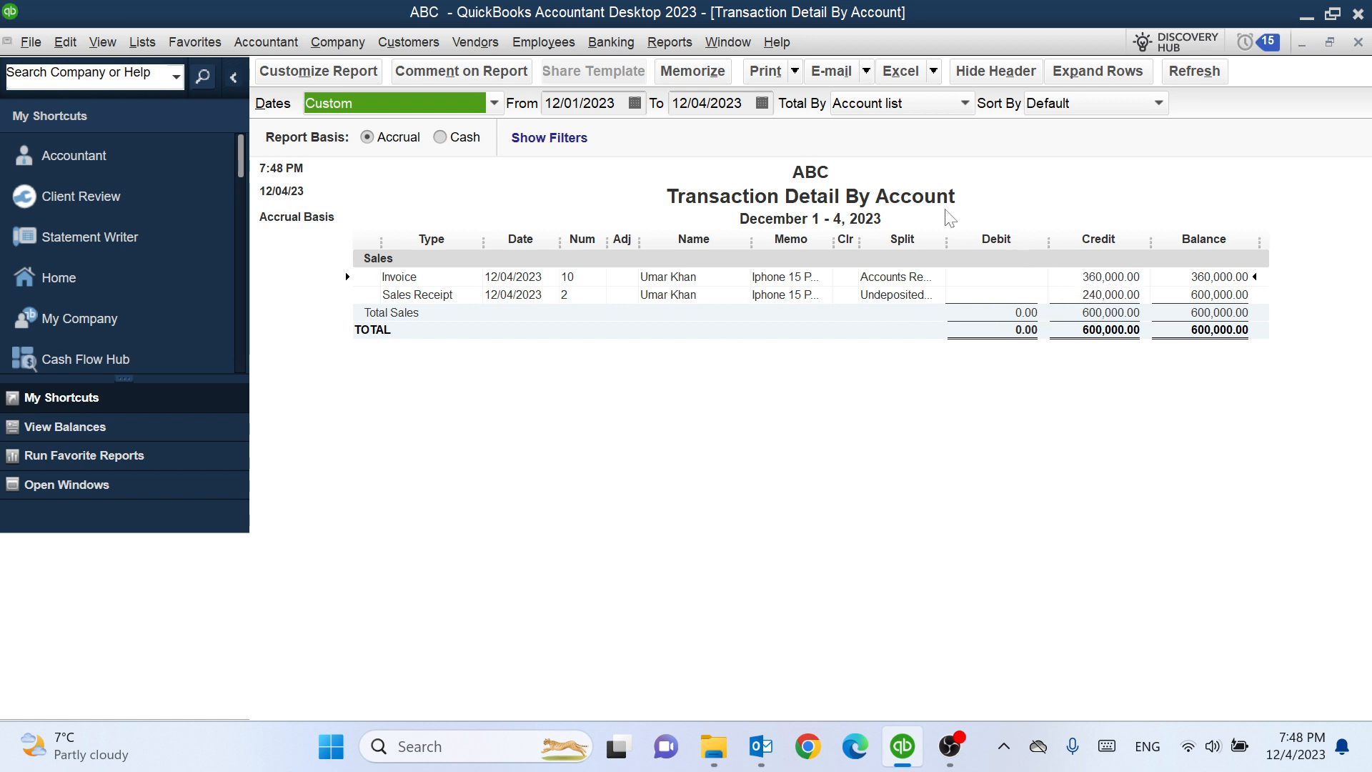
left_click(1091, 294)
double_click(1091, 294)
Step: Run the Sales by Customer Summary report and drill through the customer's sales amount to the sales receipt
left_click(669, 37)
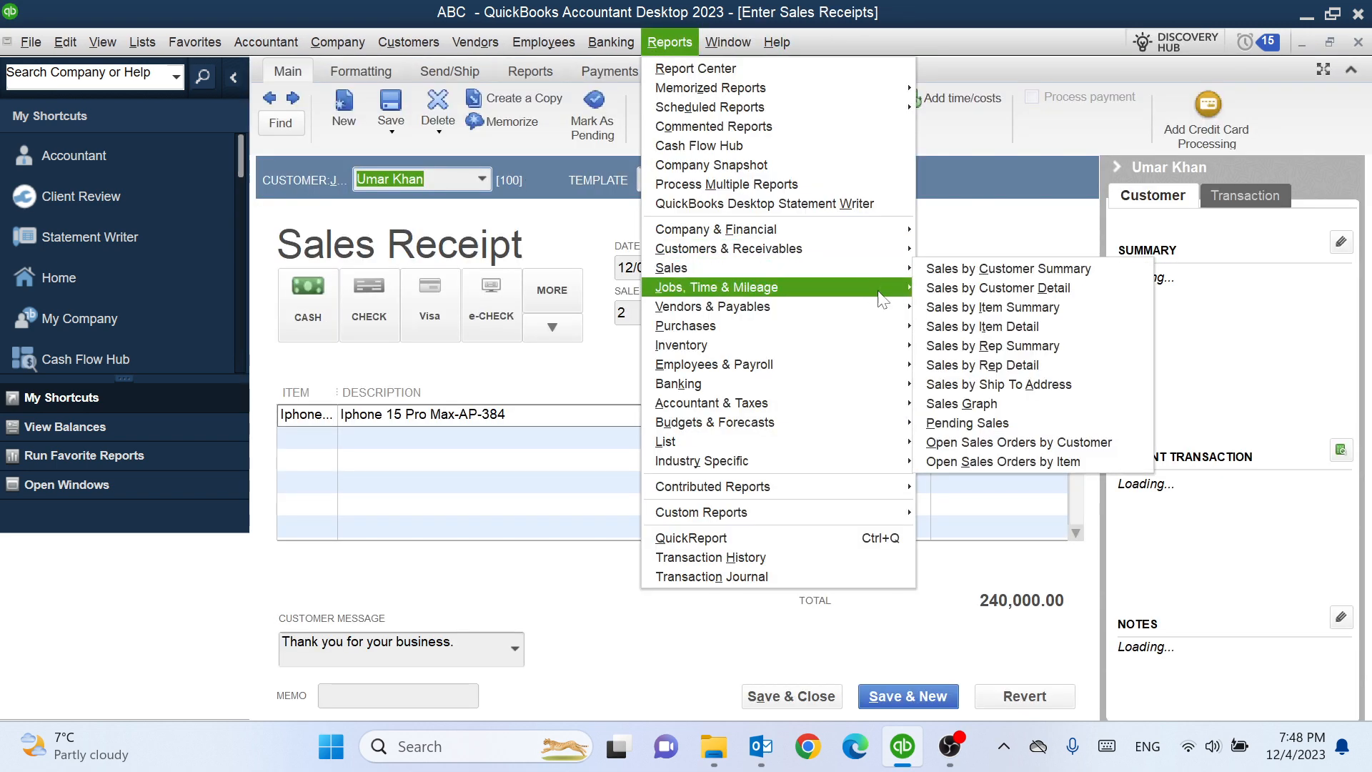
left_click(945, 264)
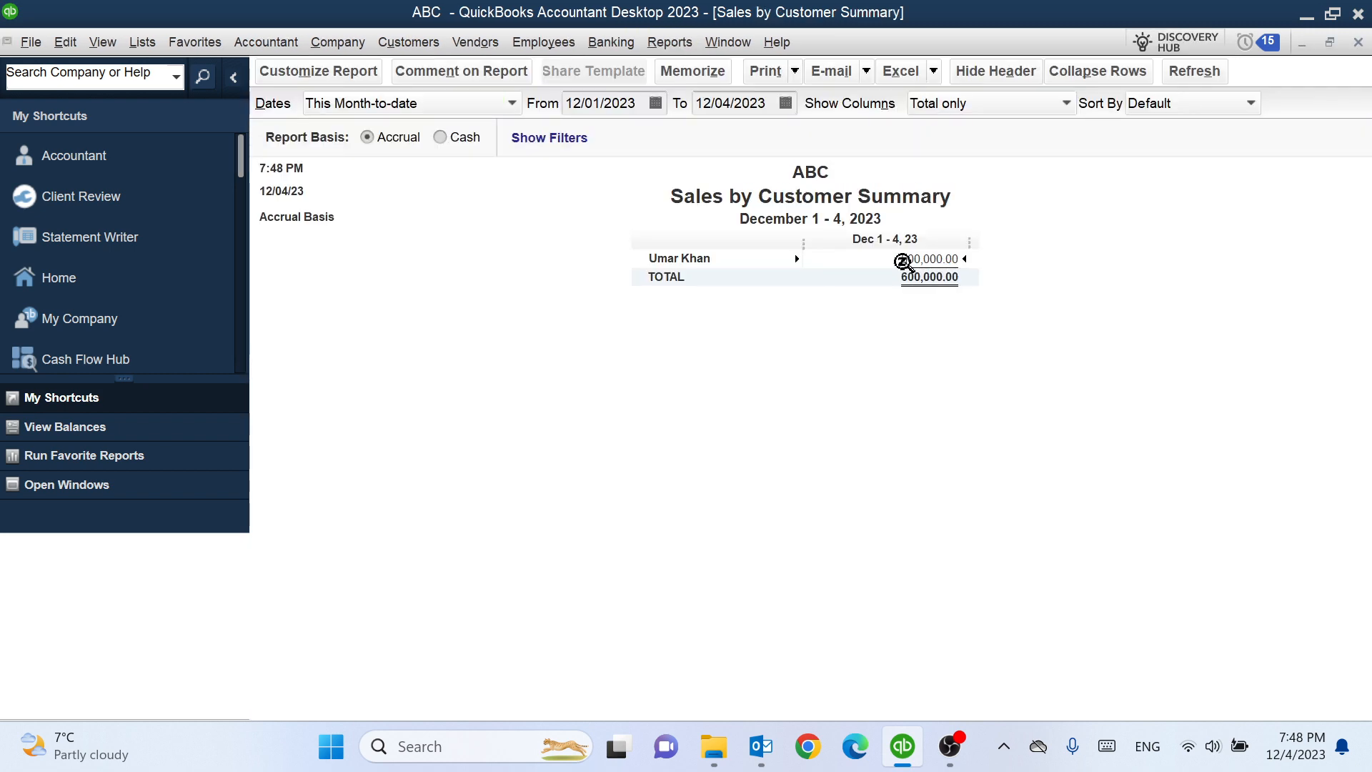
double_click(903, 261)
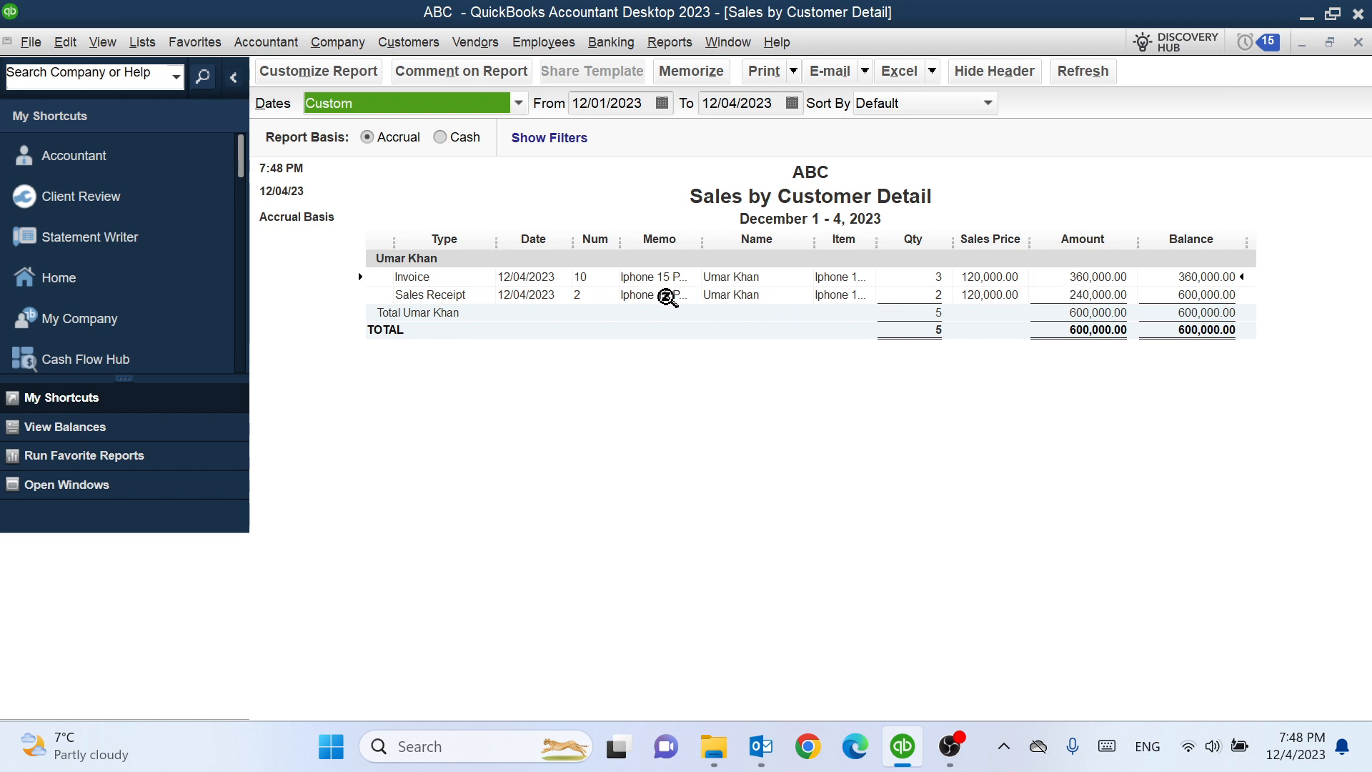
double_click(665, 297)
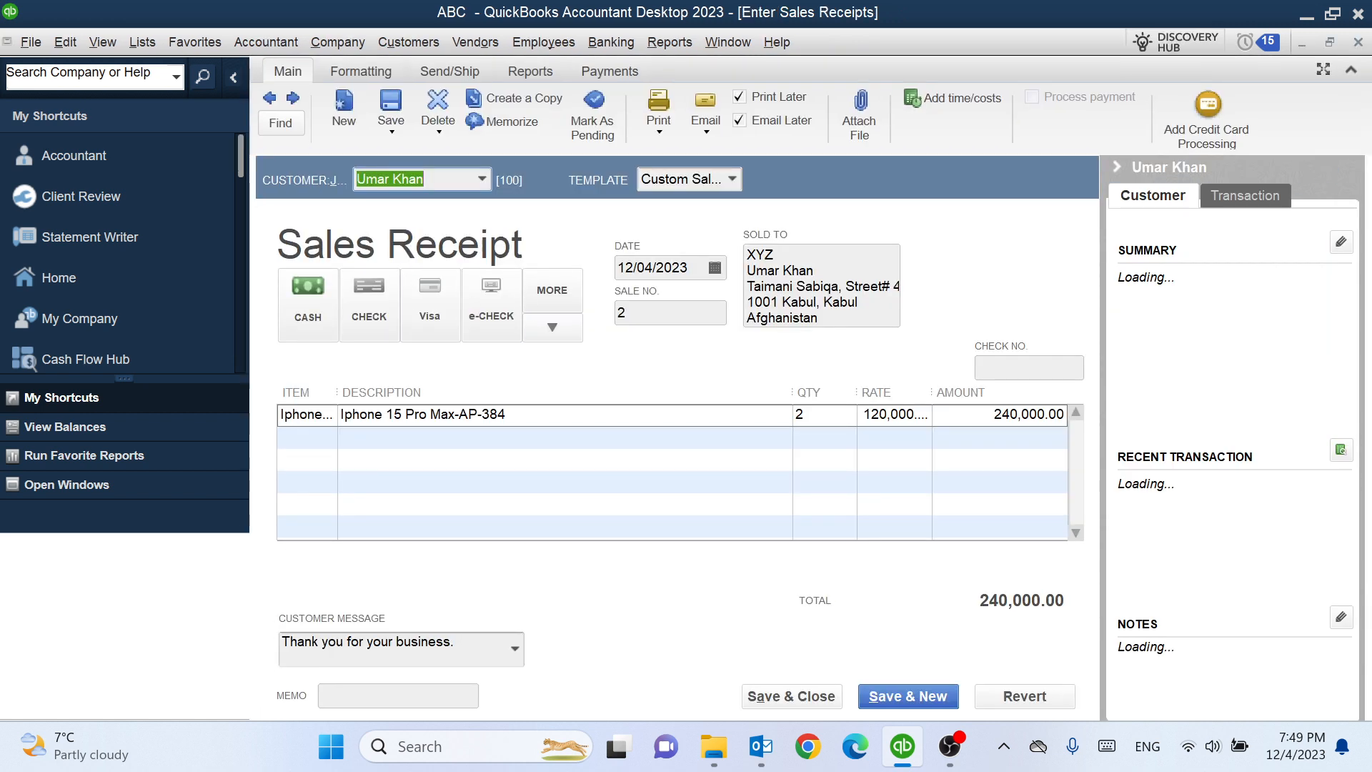
Step: Delete the open sales receipt for the two Iphone 15 Pro Max units and confirm the deletion
left_click(433, 115)
left_click(457, 169)
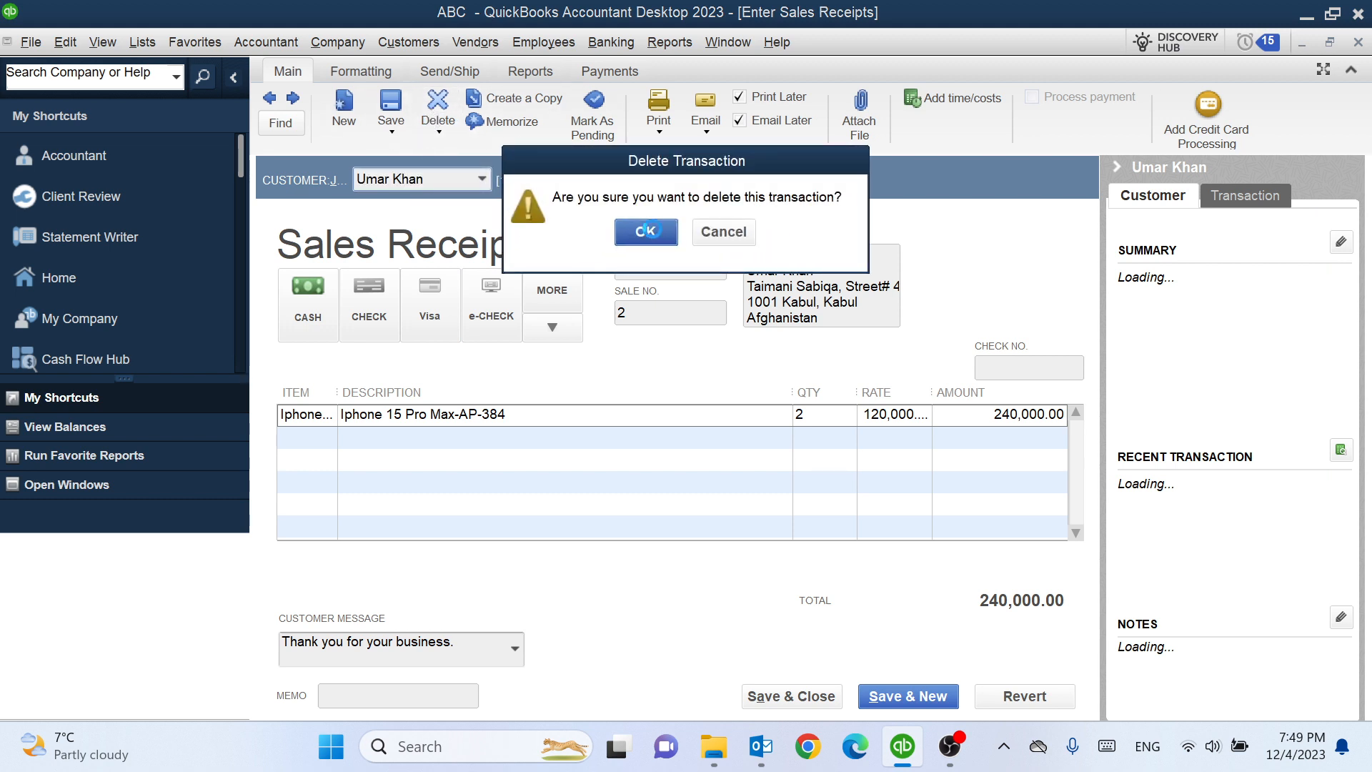
left_click(653, 230)
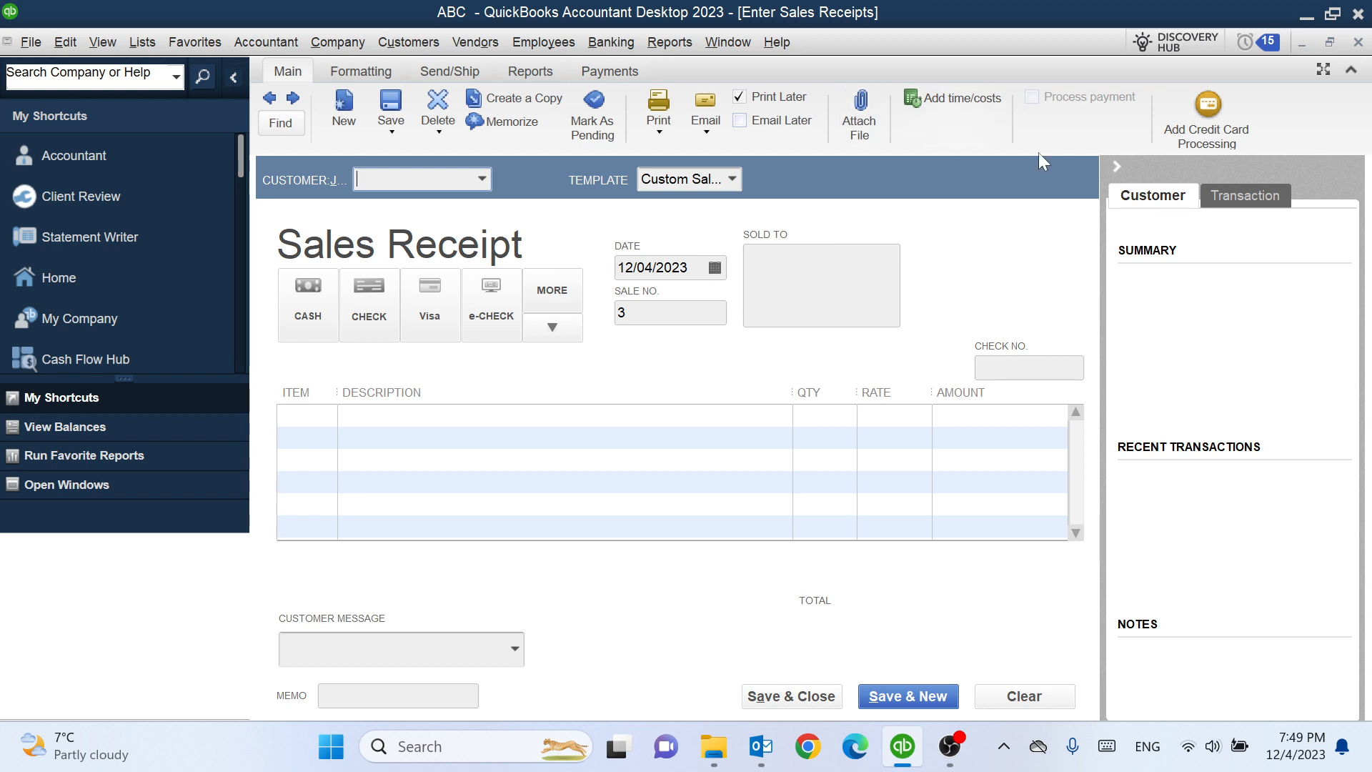
Step: Close the receipt form and the Sales by Customer Detail report, refreshing the detail and Sales by Customer Summary reports
left_click(1357, 42)
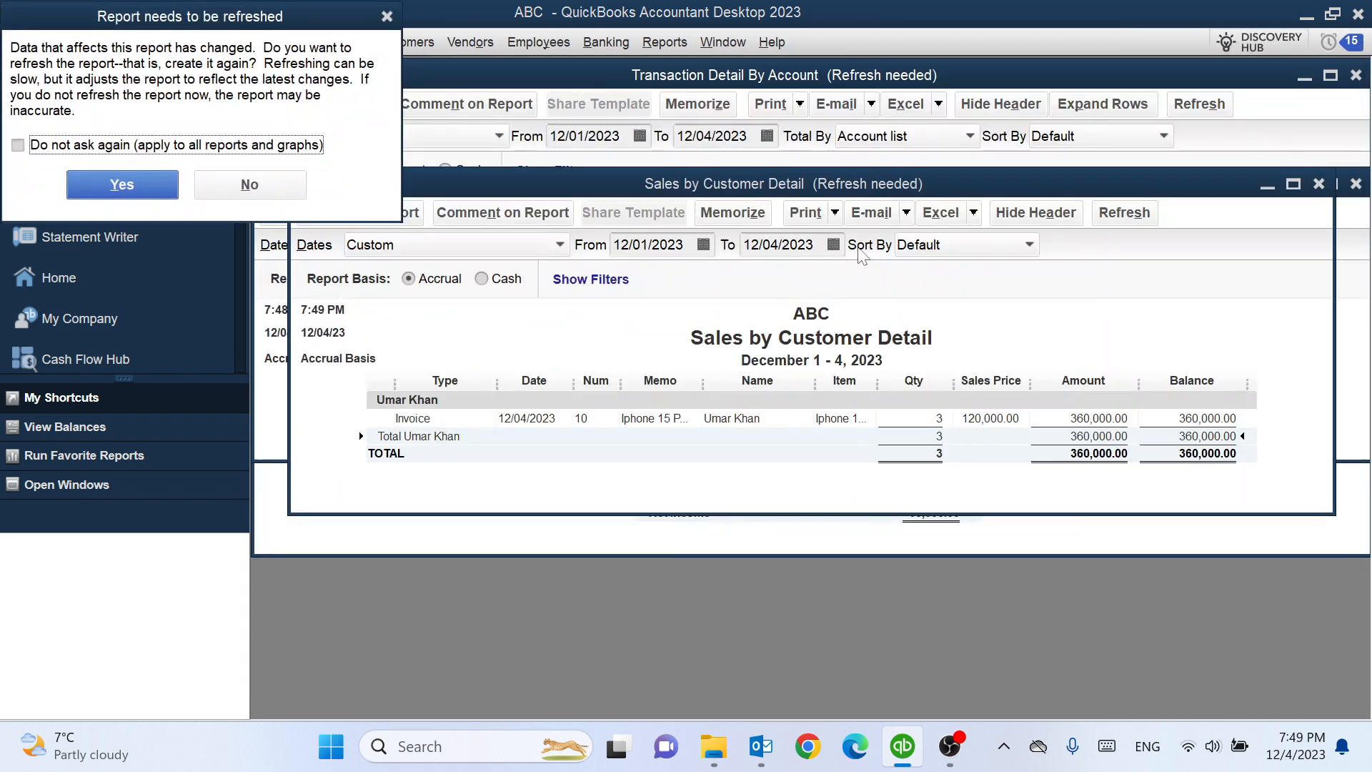
left_click(123, 186)
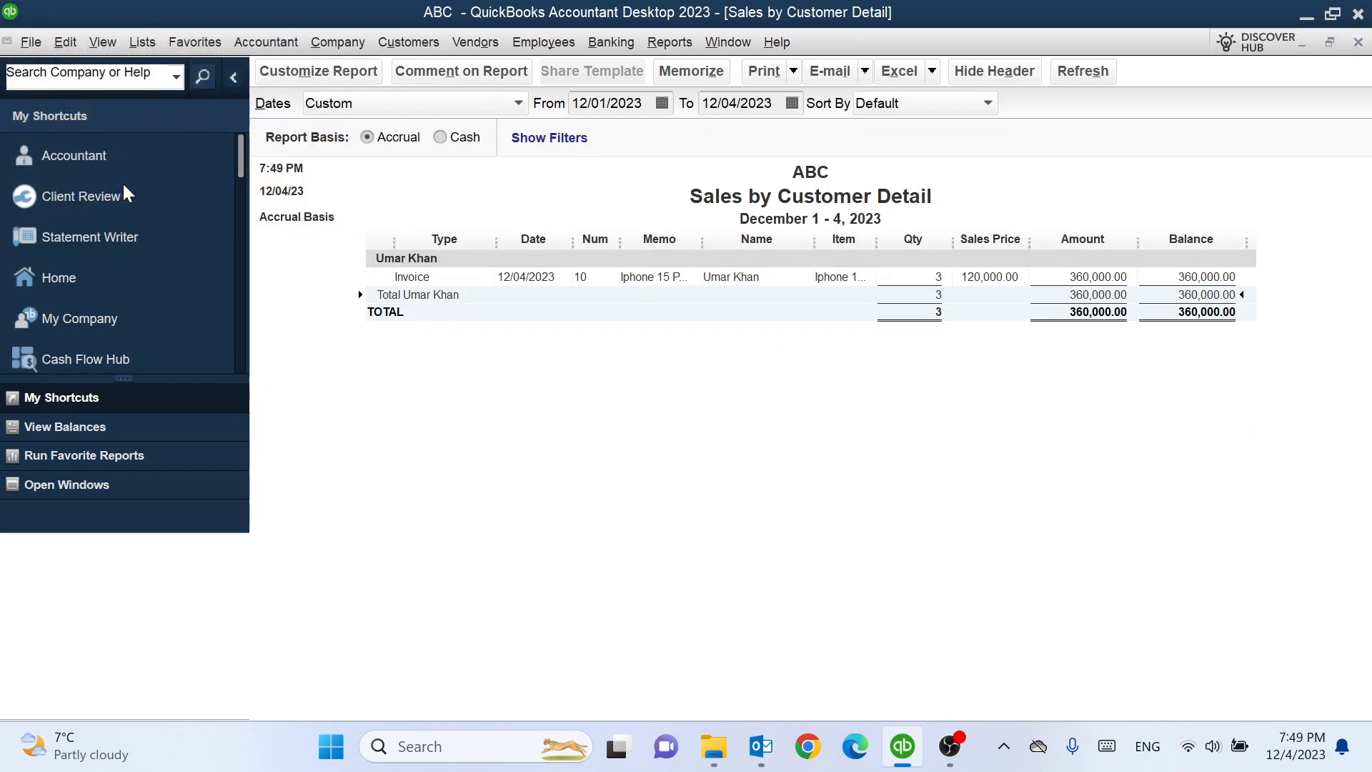
left_click(1359, 42)
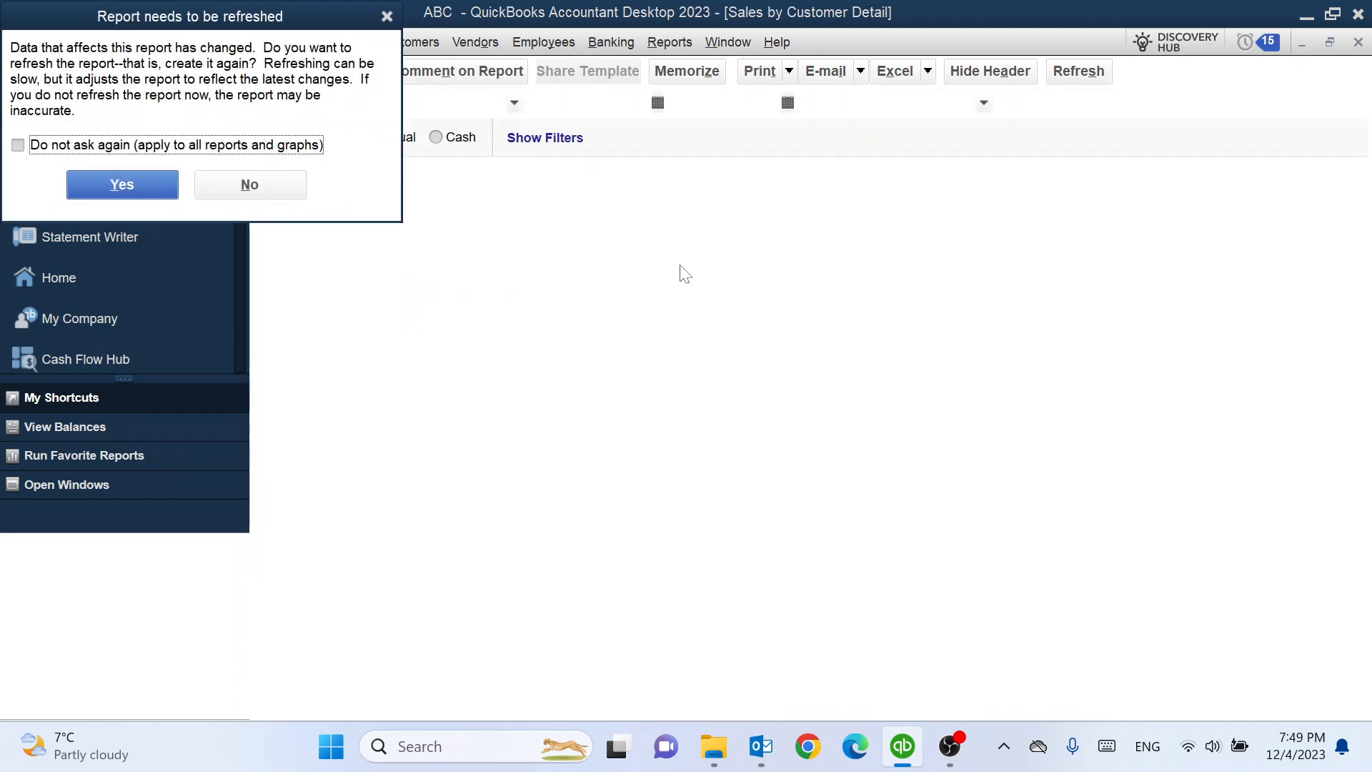
left_click(92, 190)
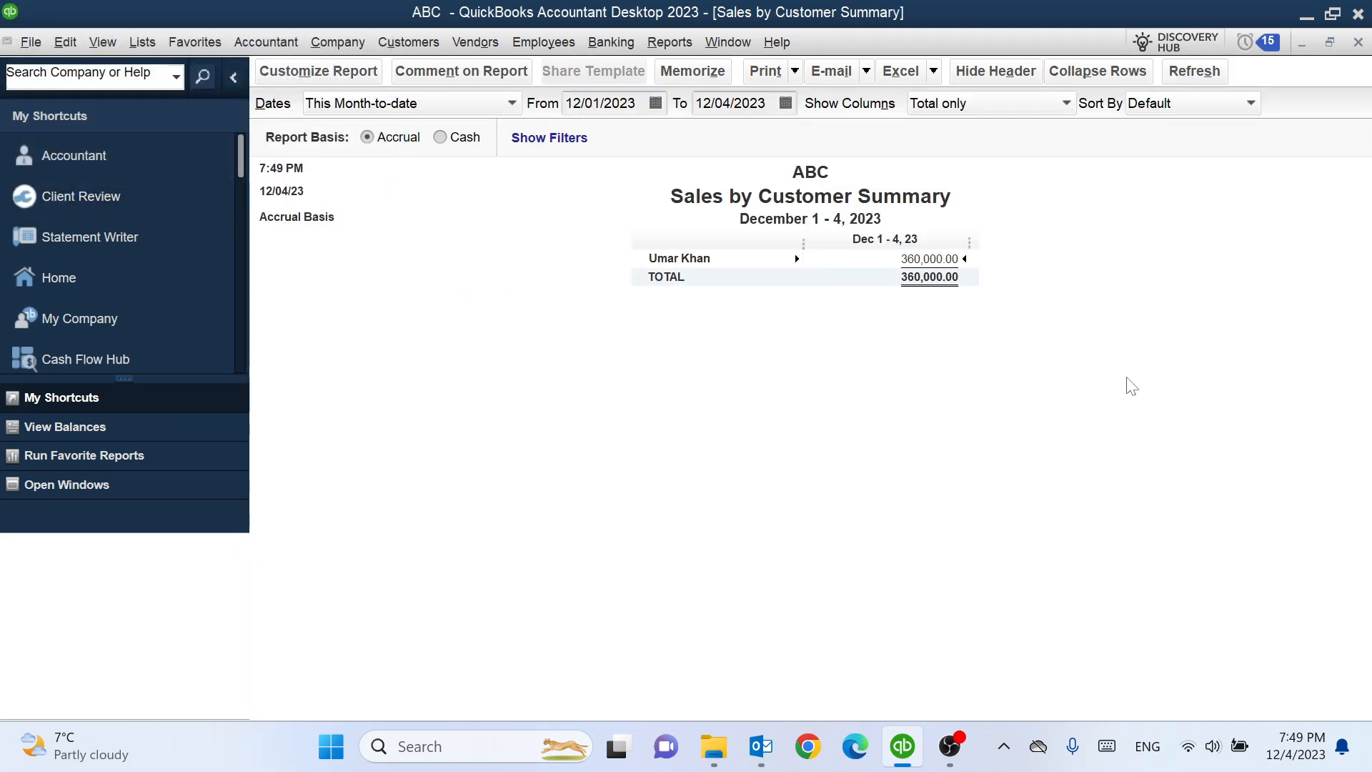